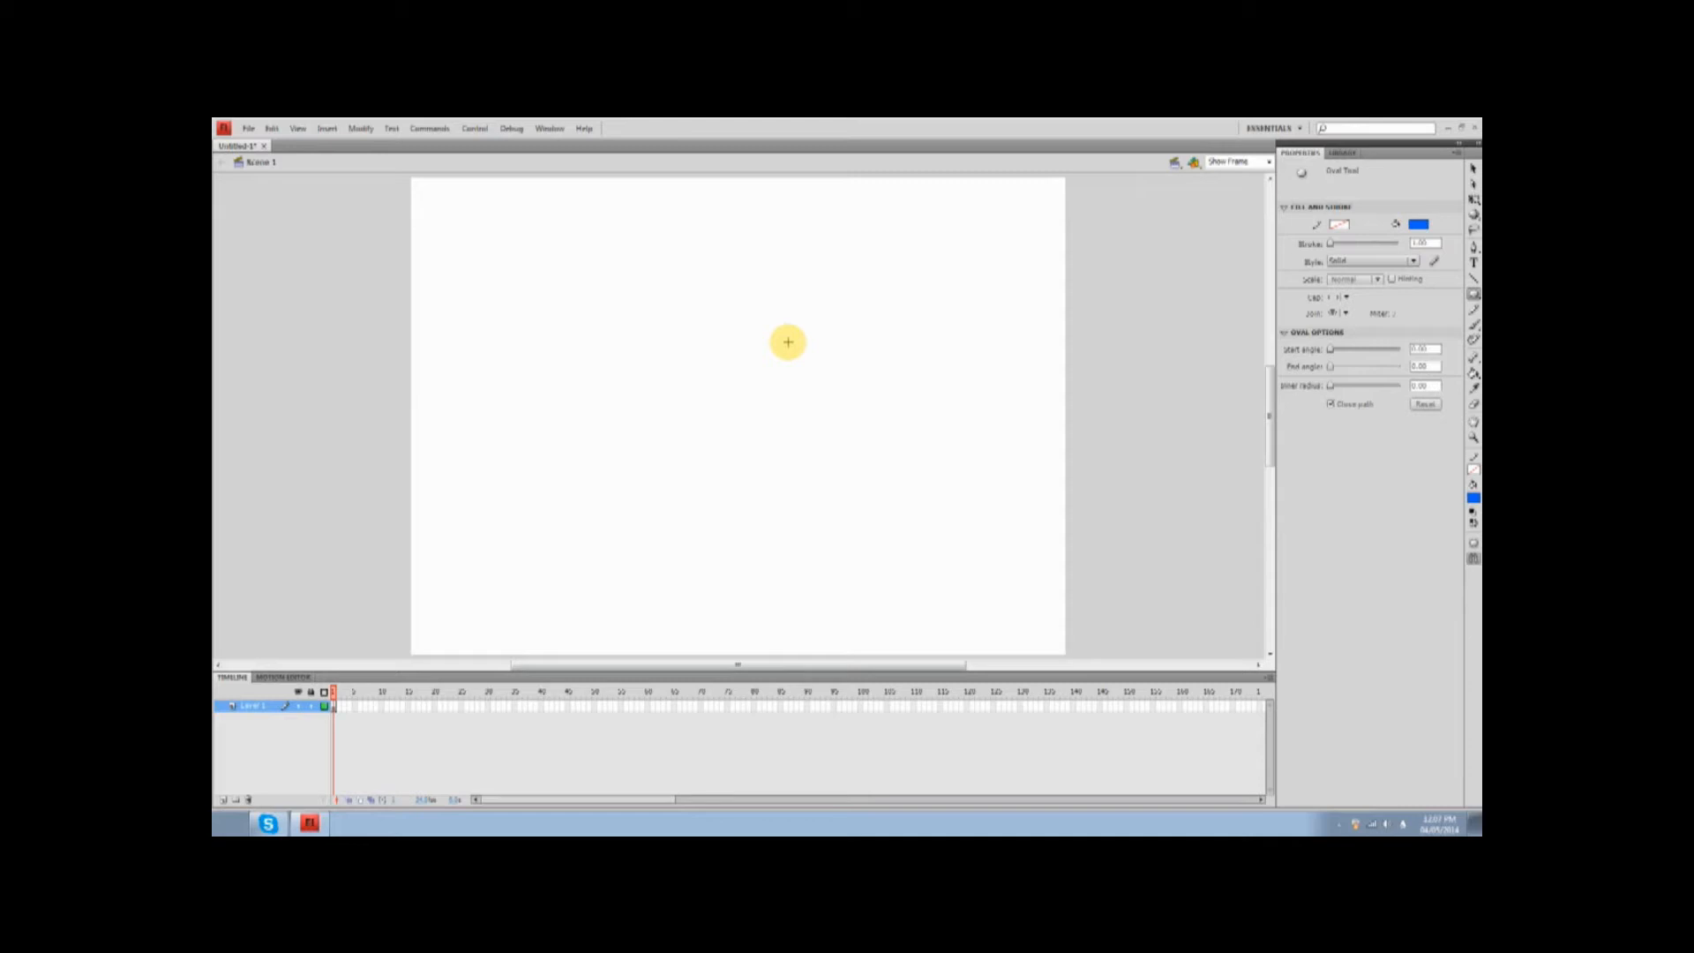
- Draw a blue oval in the left half of the stage, convert it to a graphic symbol and nudge it slightly down
drag(498, 351, 595, 436)
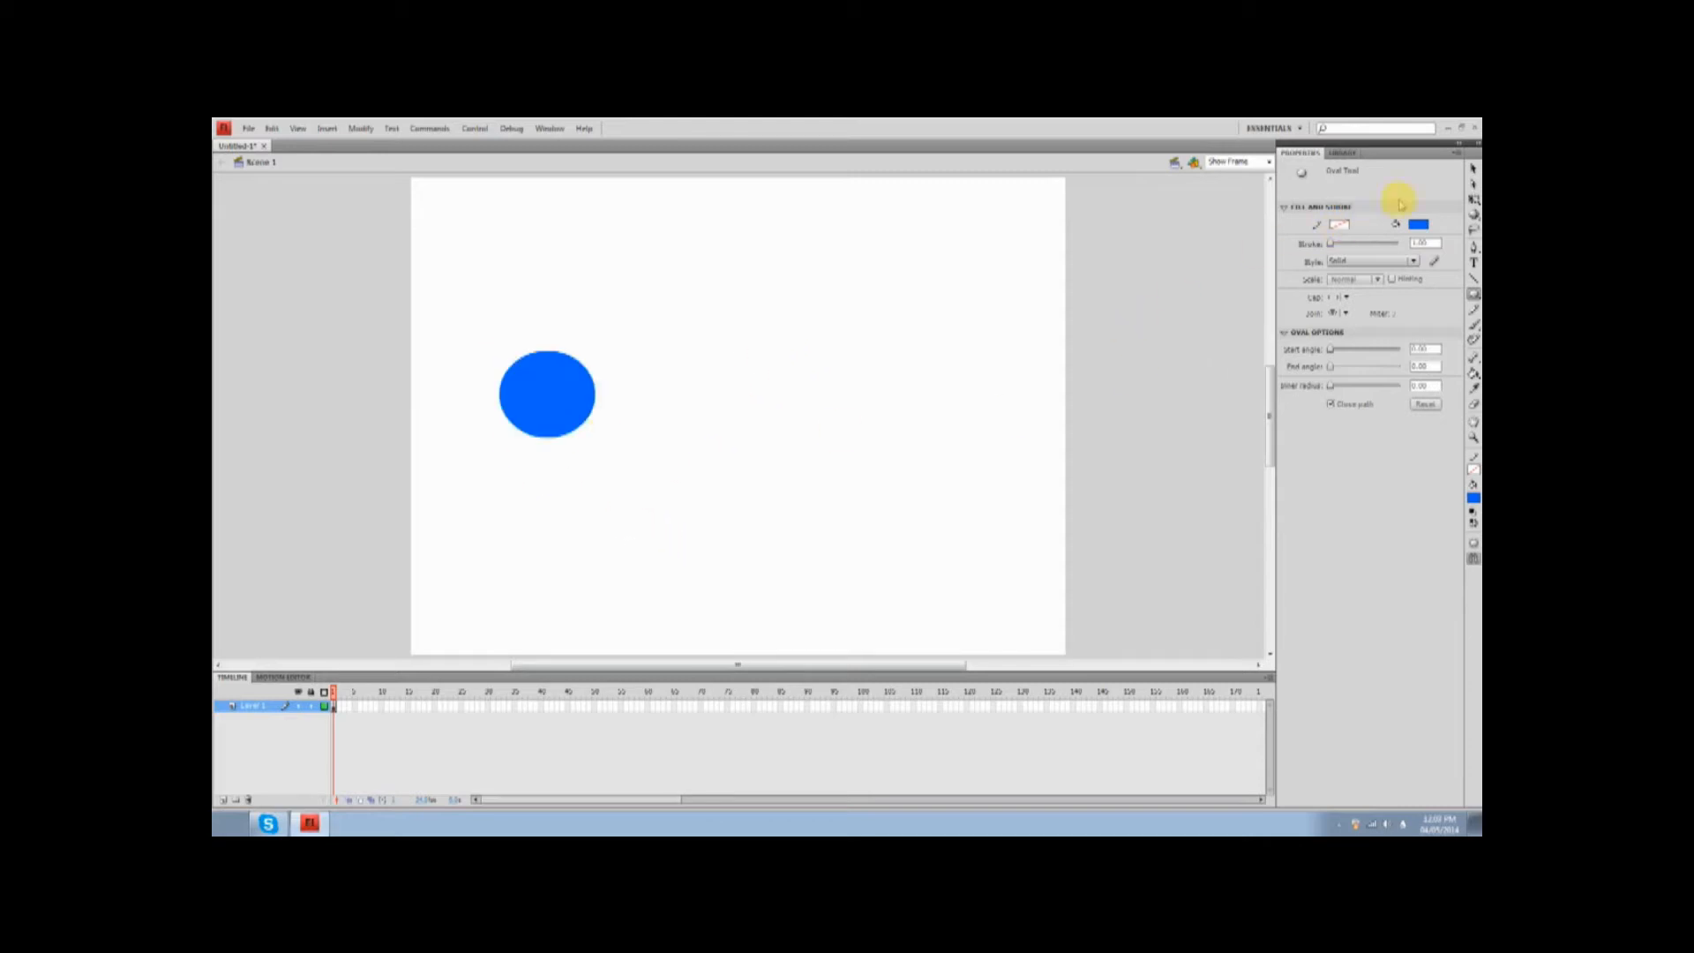
click(1471, 169)
click(554, 395)
right_click(554, 397)
click(636, 685)
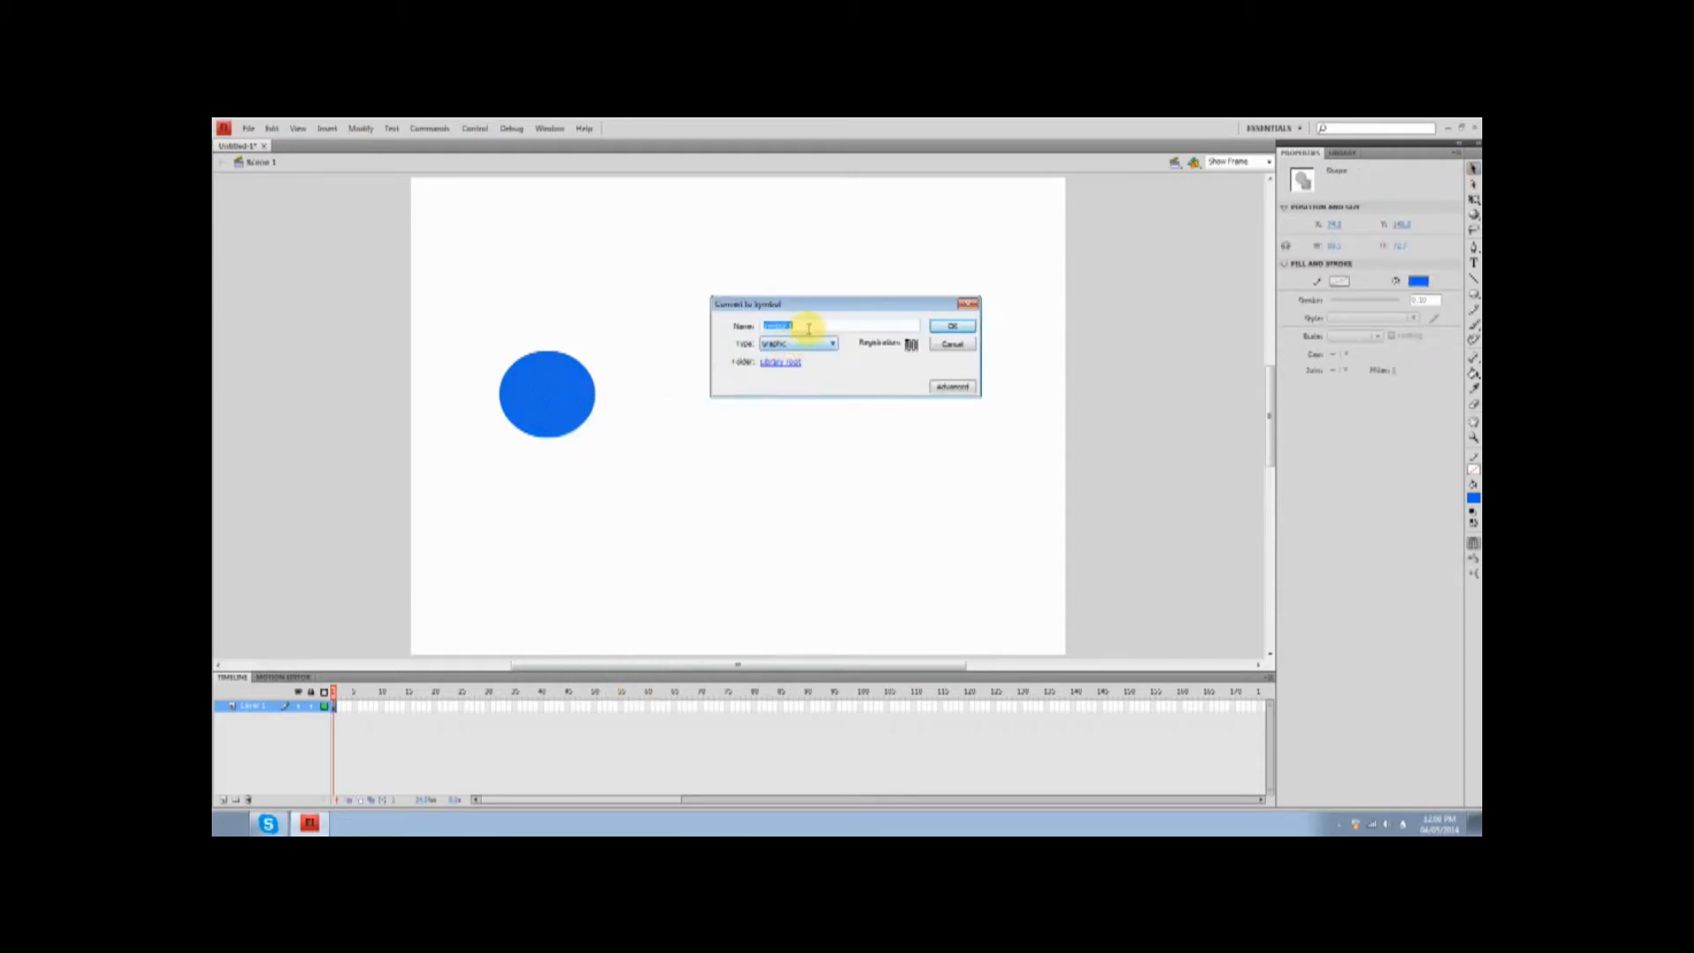
click(953, 326)
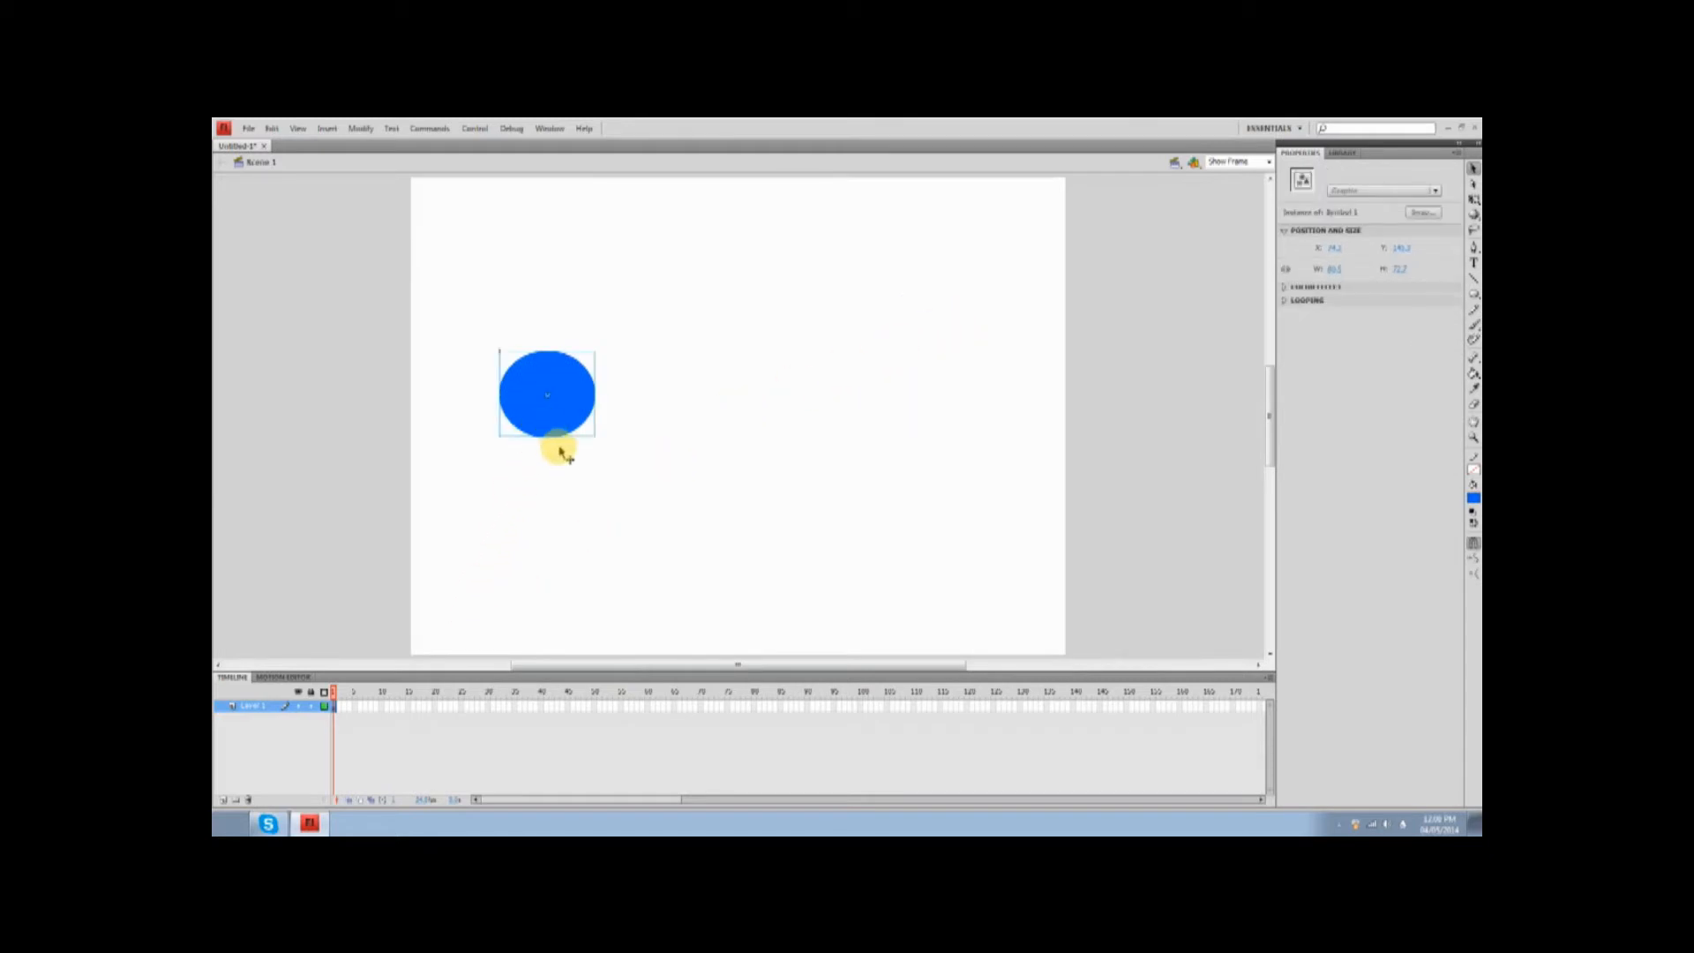
drag(545, 433, 544, 442)
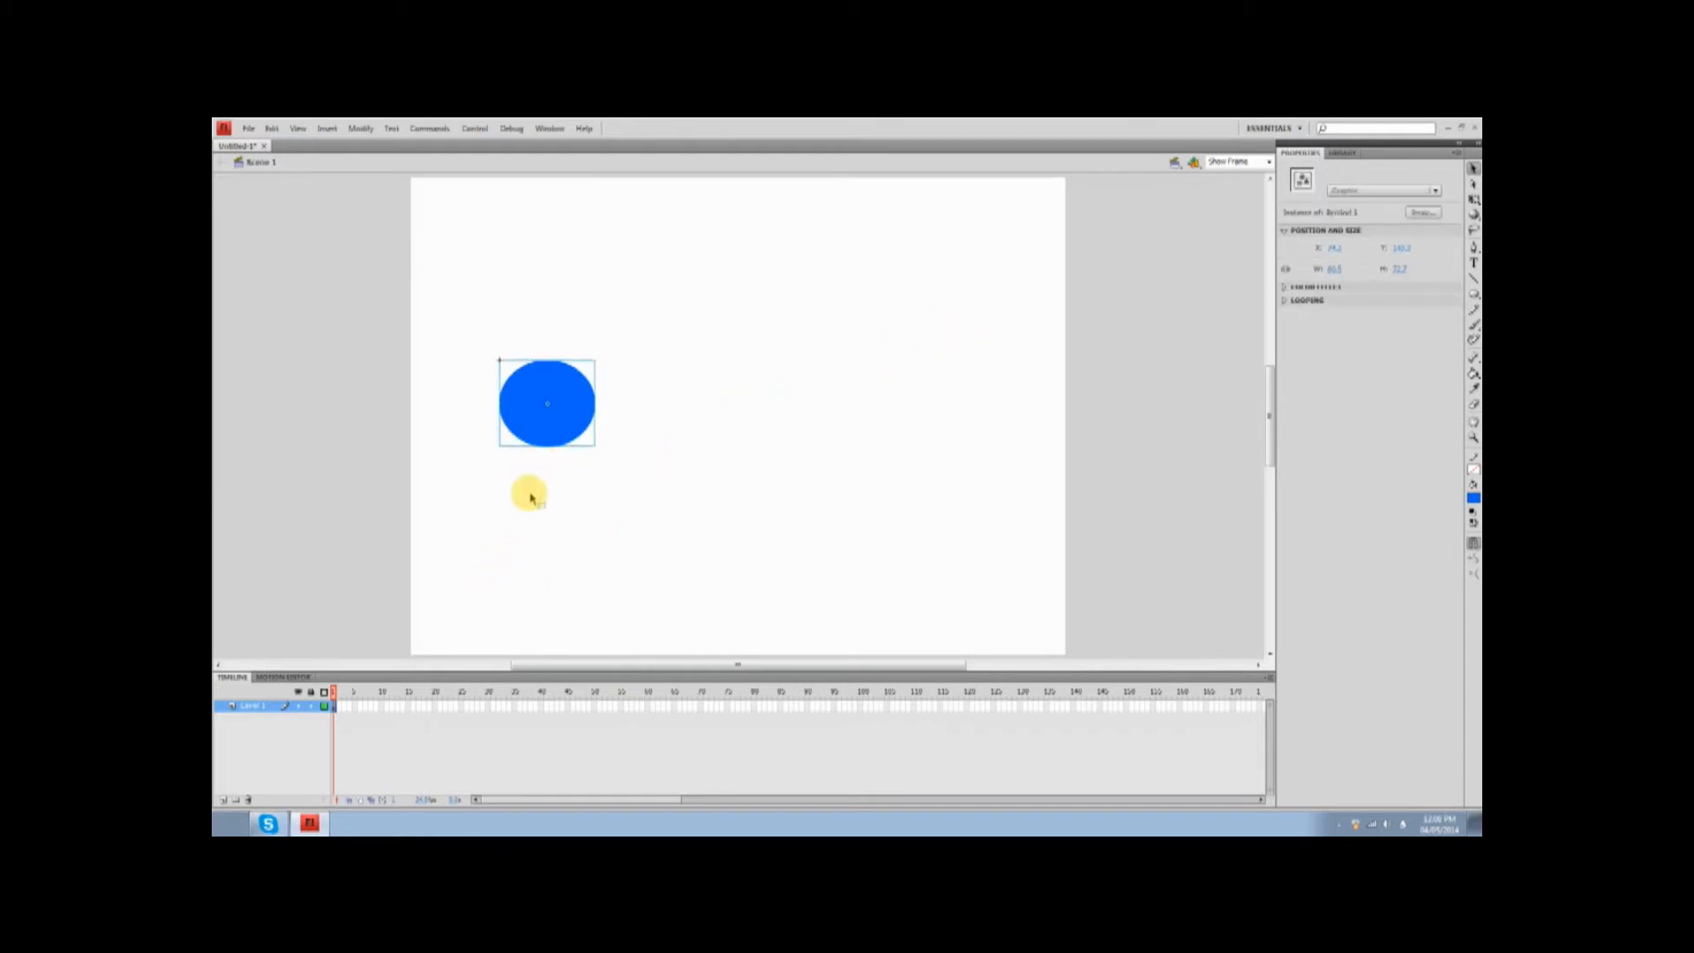
- Insert a keyframe at frame 20 of the layer holding the blue oval
right_click(434, 708)
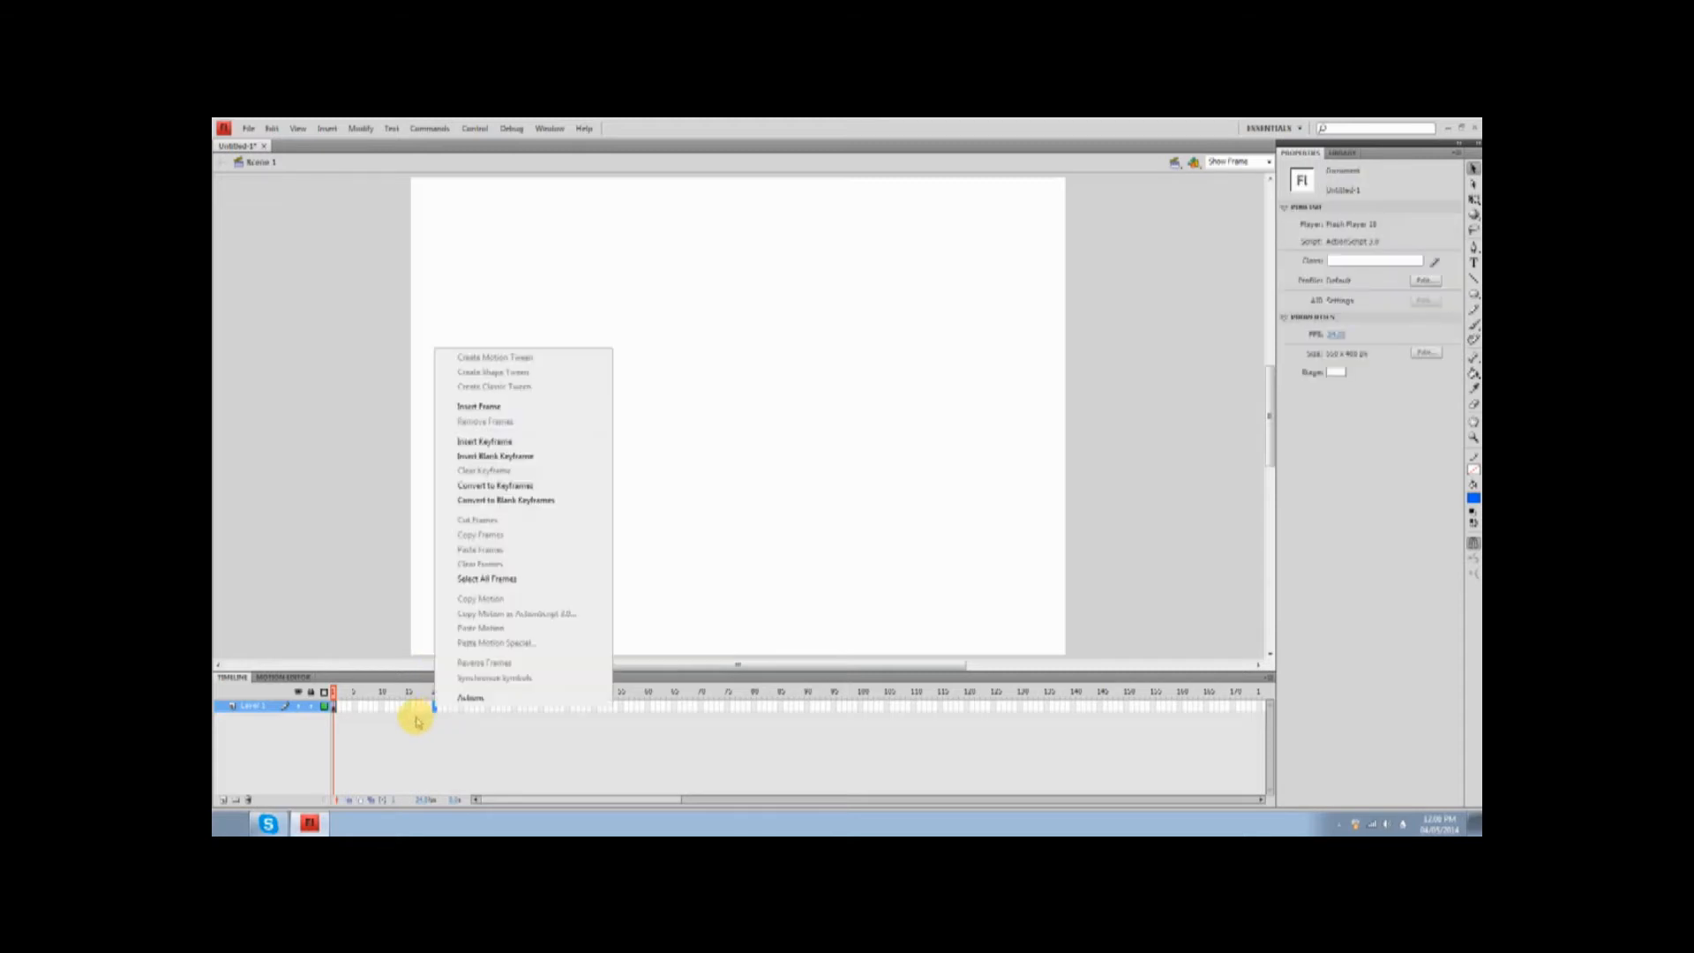
click(513, 444)
click(485, 749)
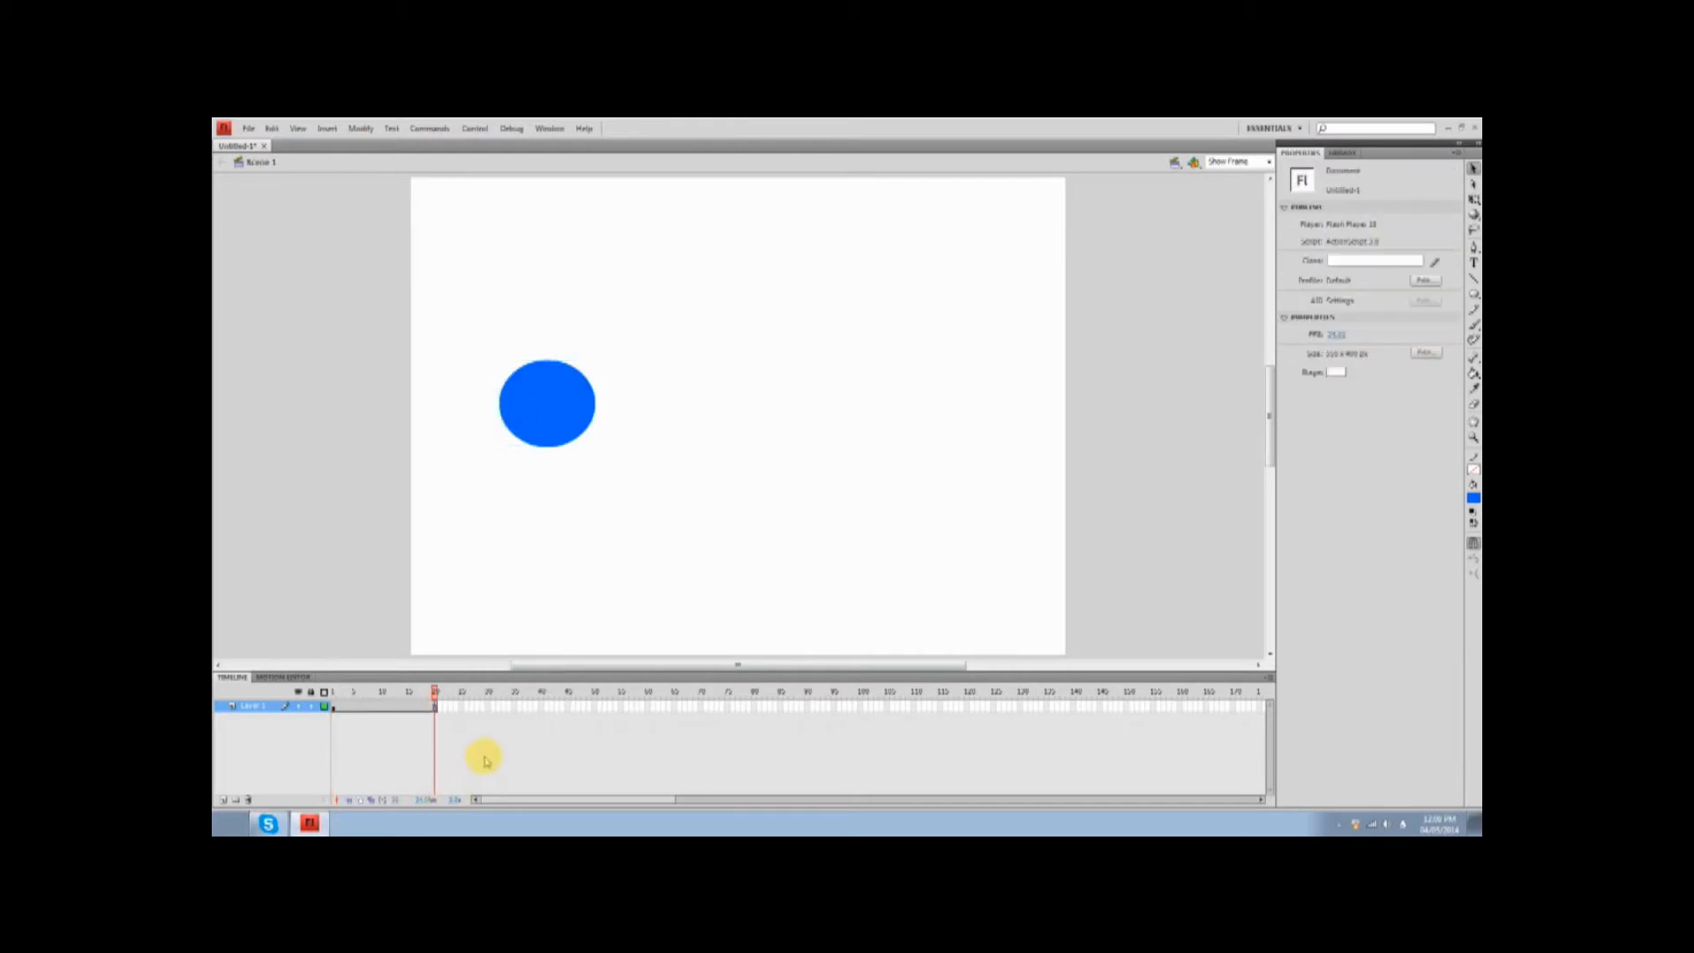
- Create a motion tween on the blue oval's frames 1 to 20
click(540, 446)
click(388, 718)
click(534, 415)
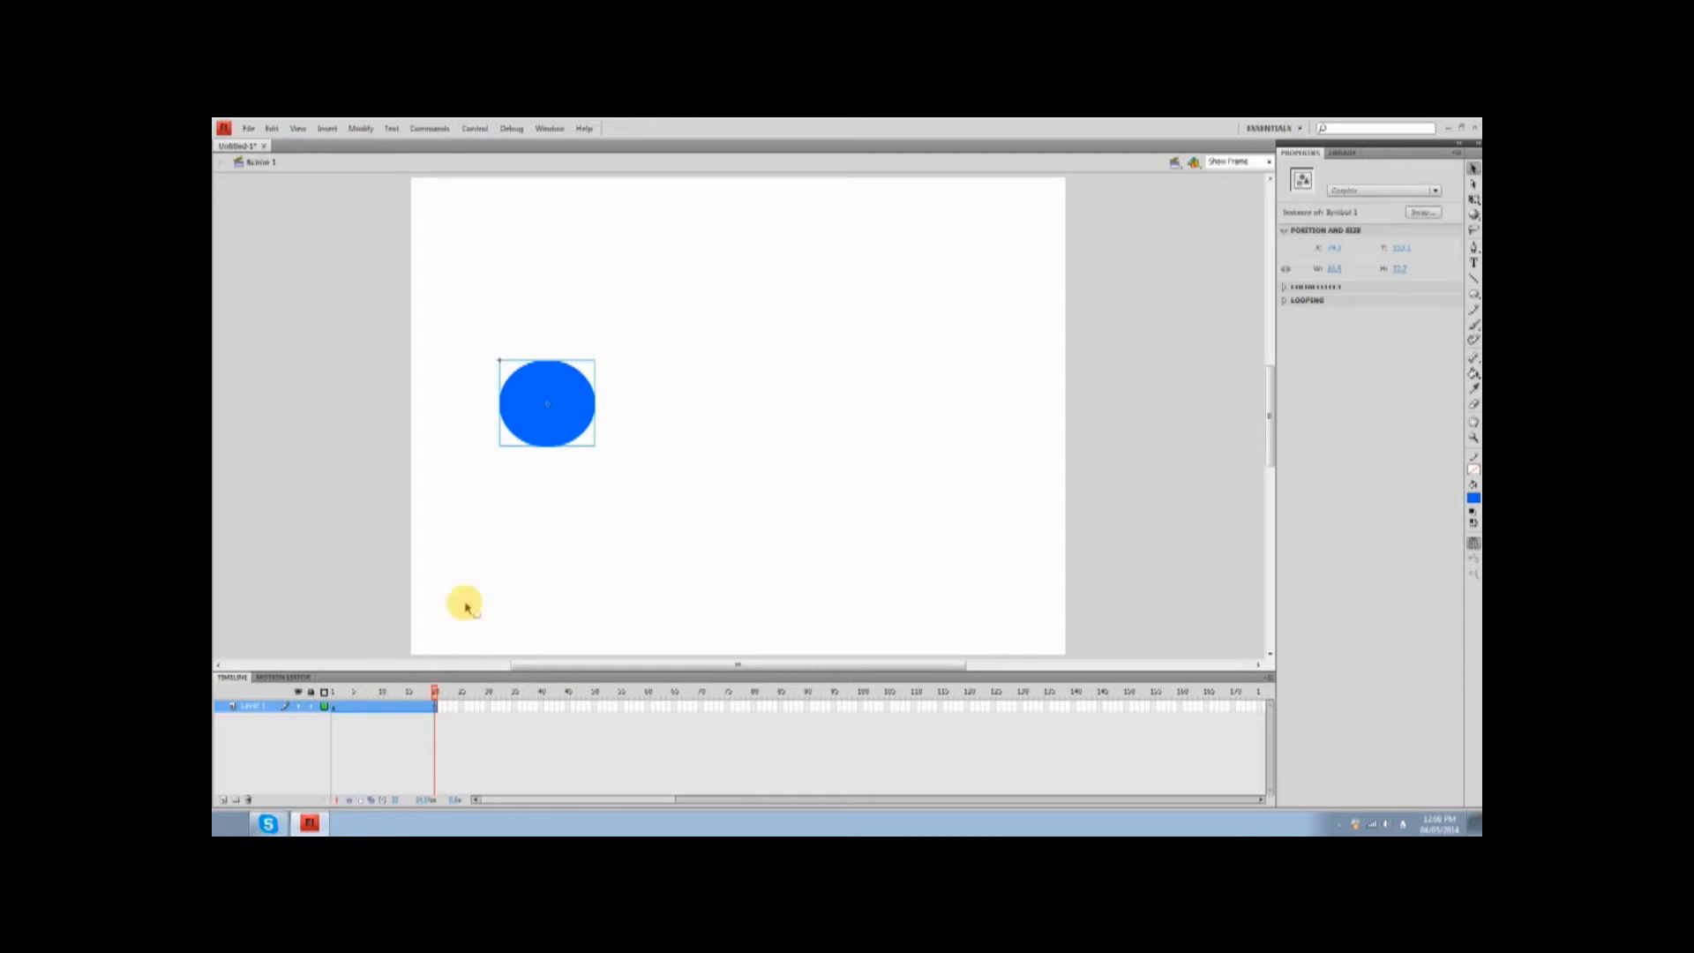
right_click(383, 707)
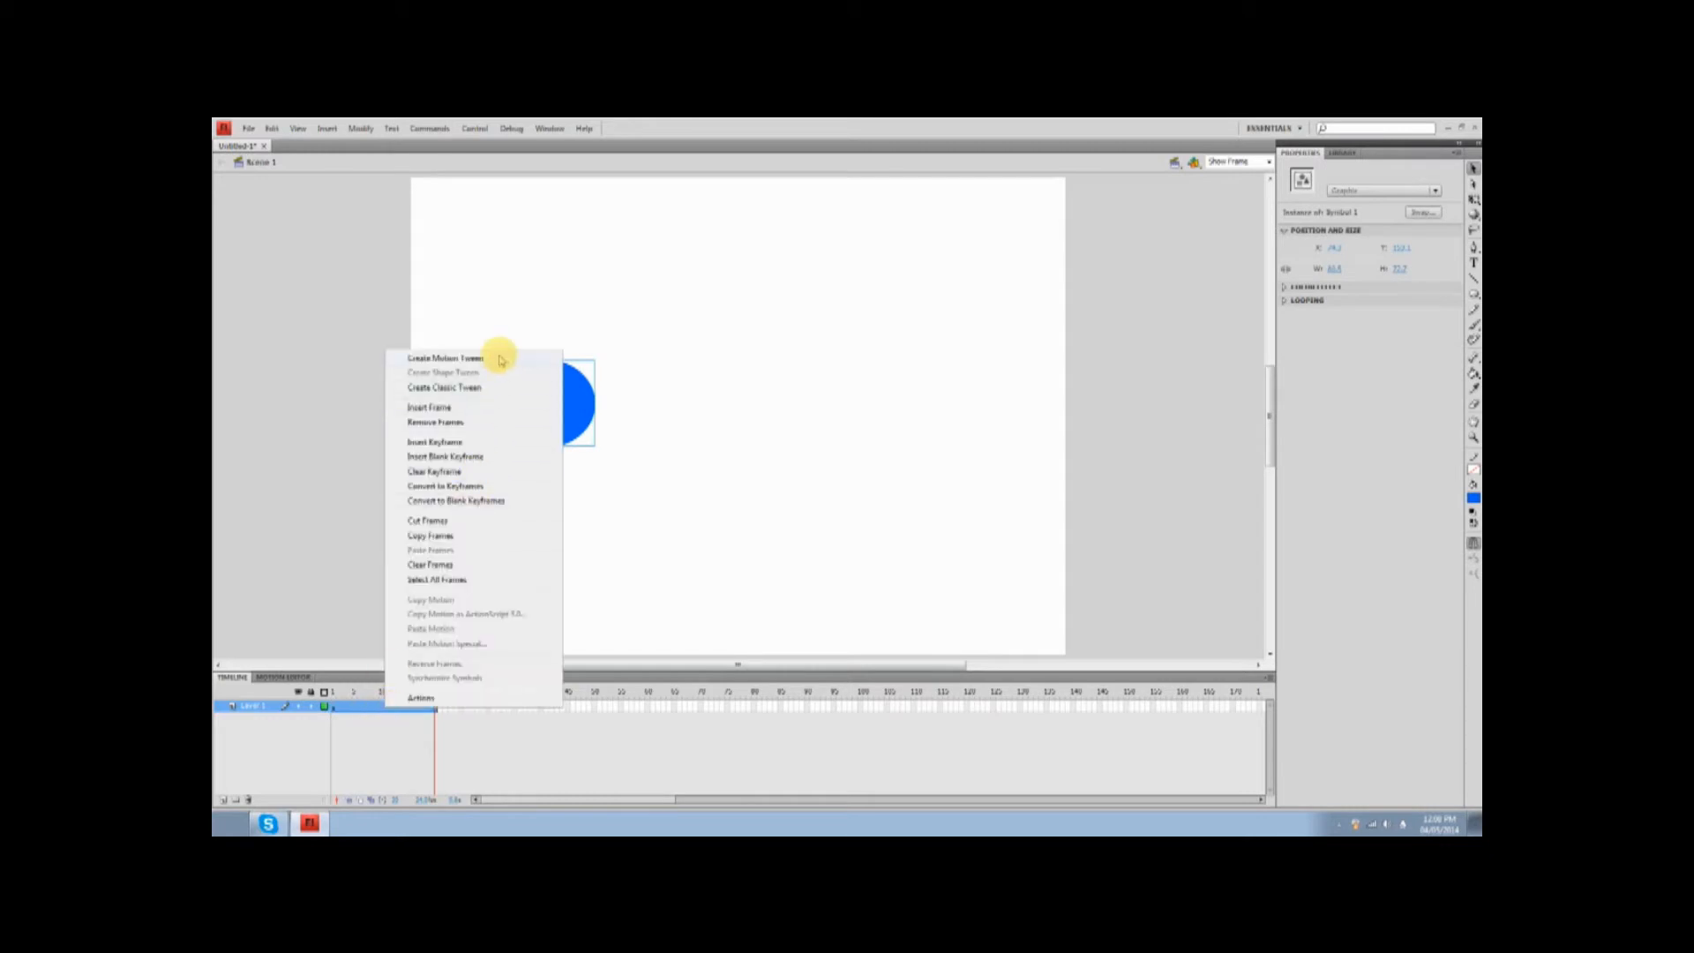
click(455, 357)
click(476, 750)
- At frame 9, move the blue oval diagonally down toward the stage's lower middle and play the animation from frame 1
drag(434, 691, 377, 692)
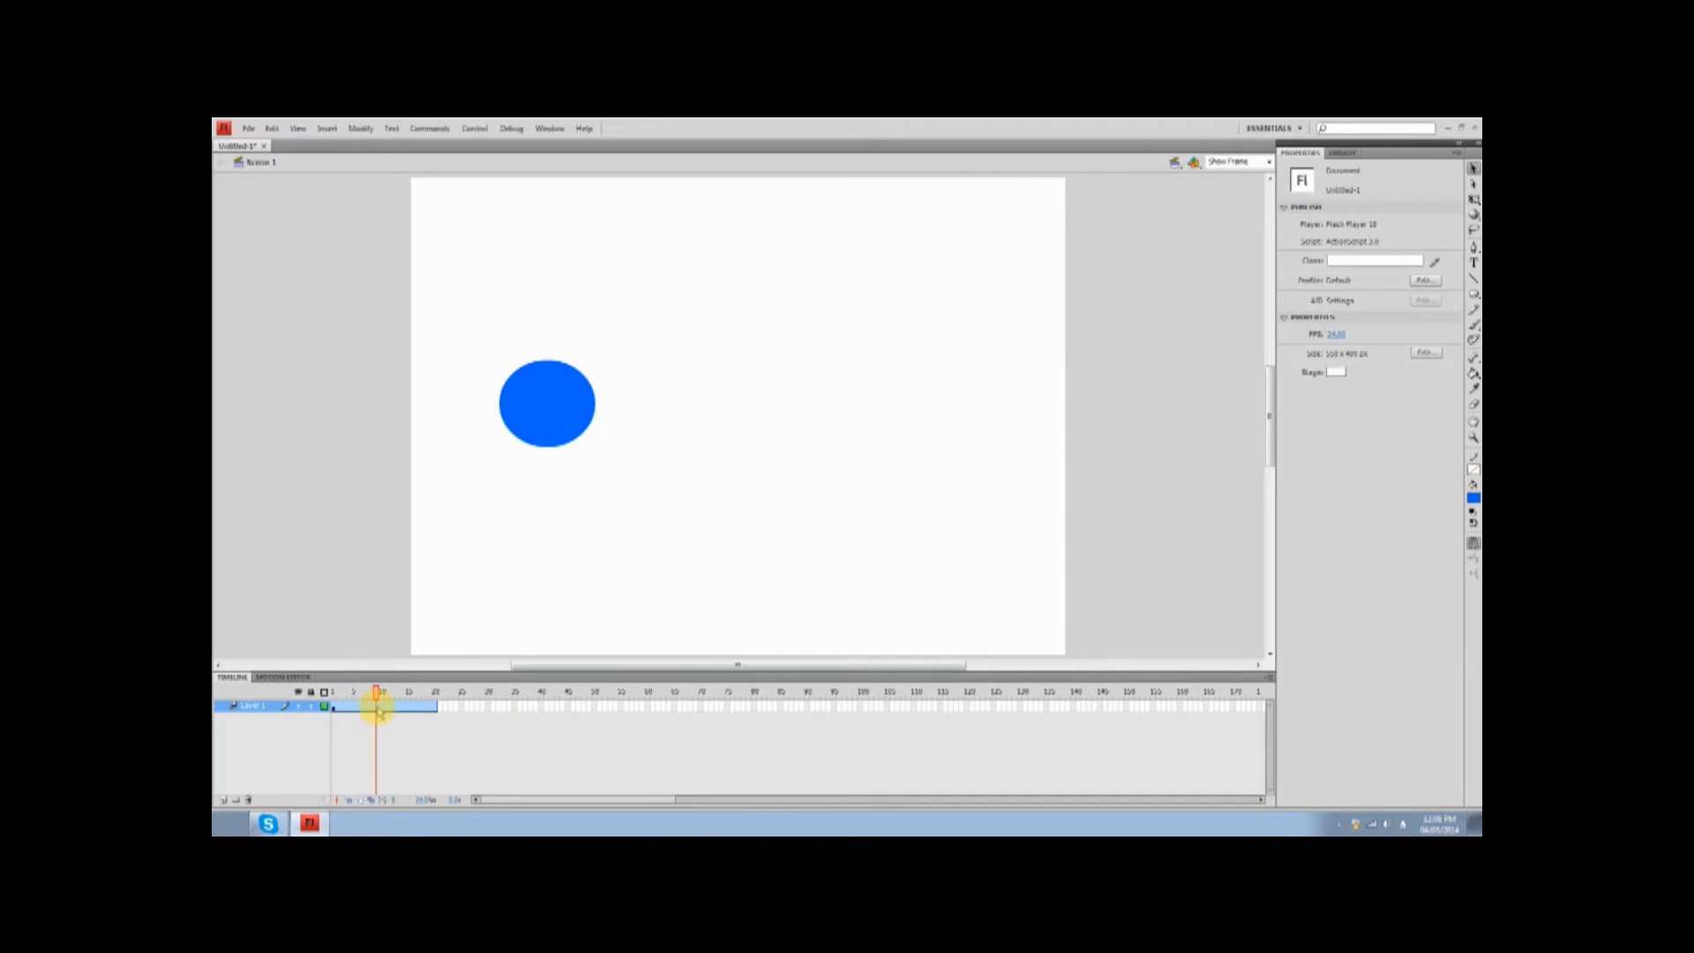
drag(533, 413, 655, 519)
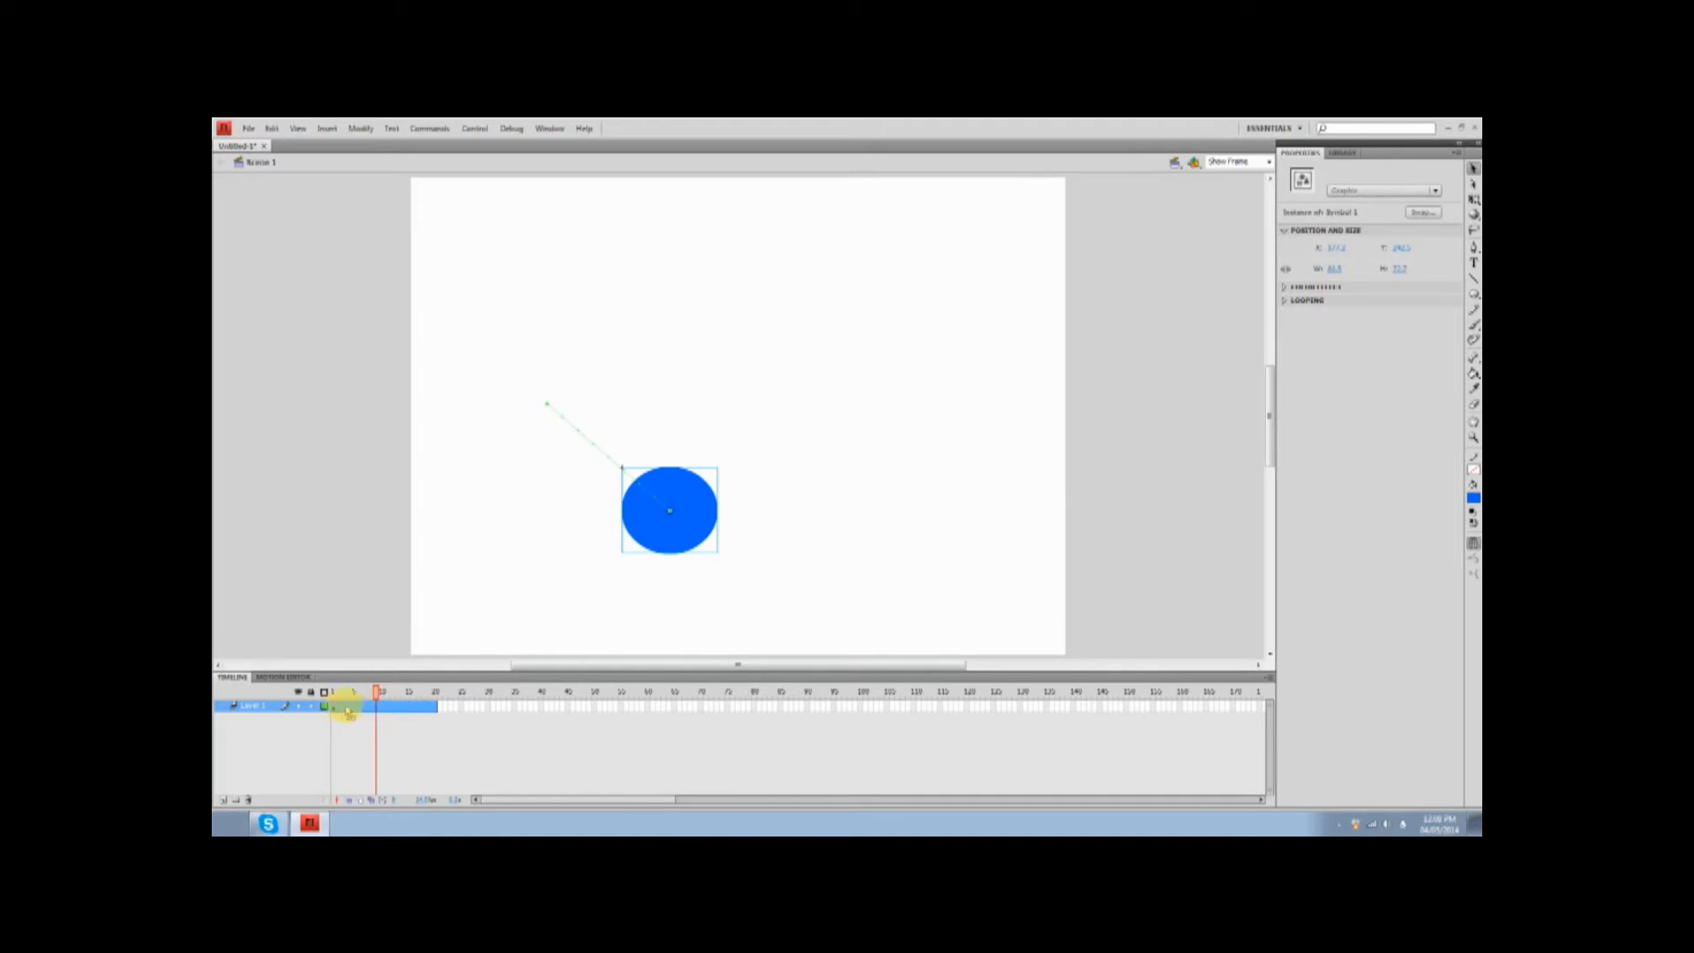
drag(377, 692, 325, 691)
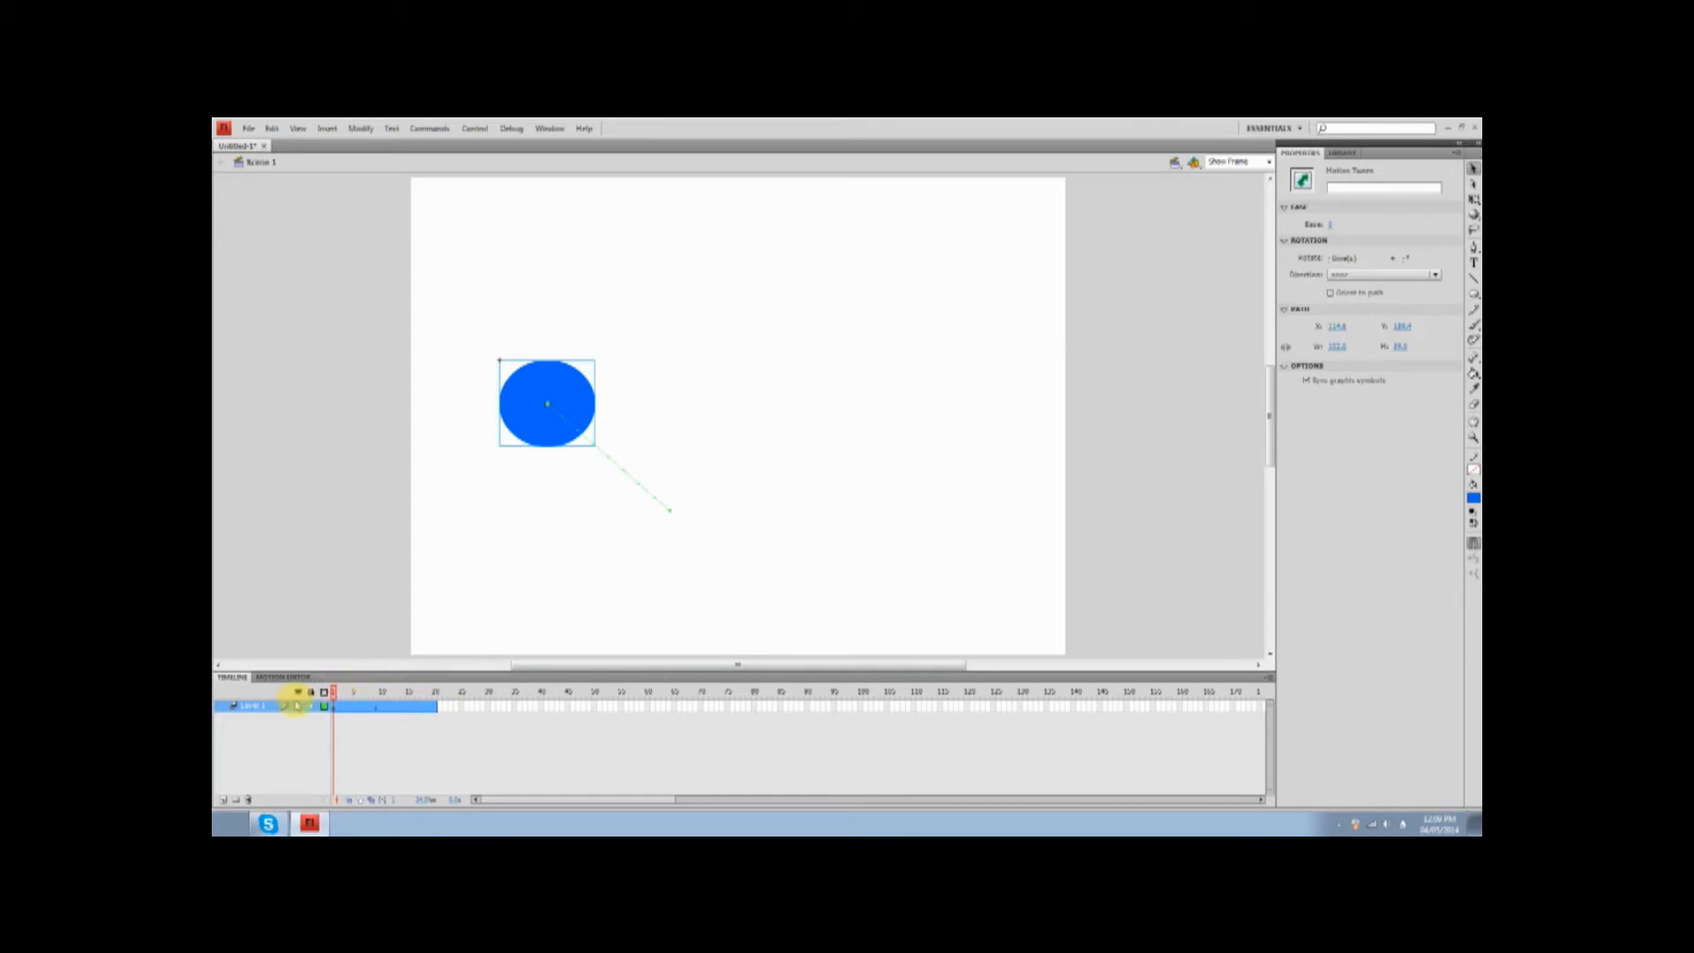
key(Return)
- Move the oval up near the stage's upper middle at frame 16 and down to the right at frame 20, and play the animation
drag(435, 697, 413, 698)
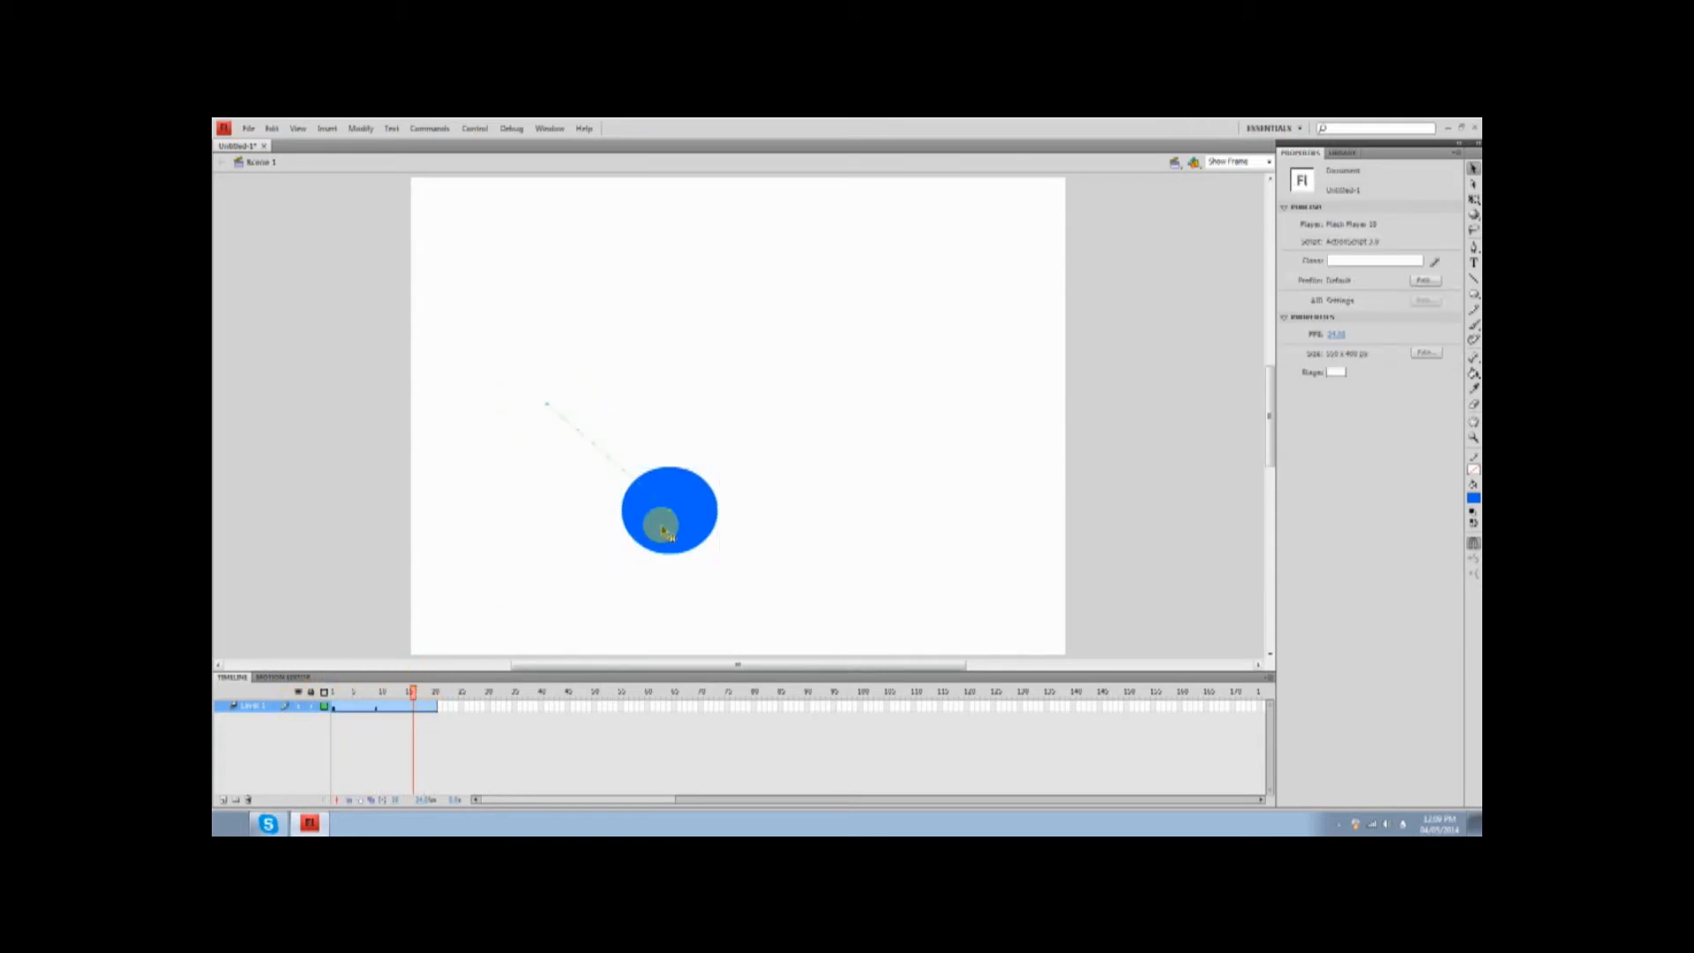
drag(667, 533, 687, 377)
drag(415, 692, 484, 689)
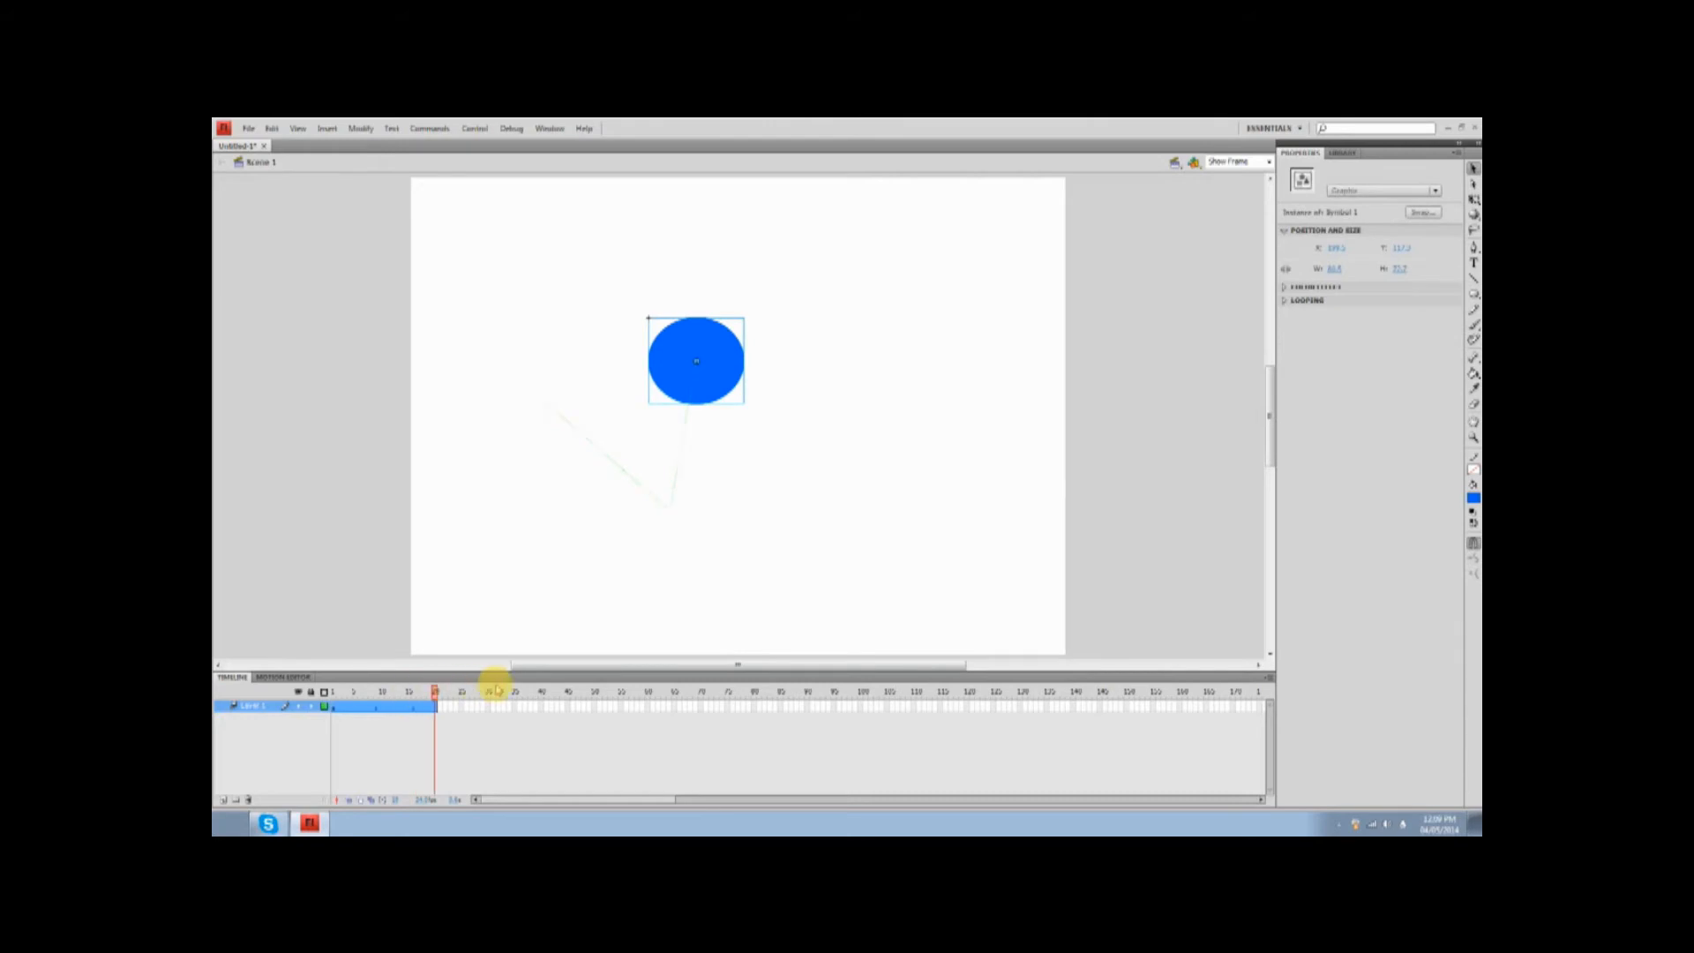
drag(712, 367, 805, 450)
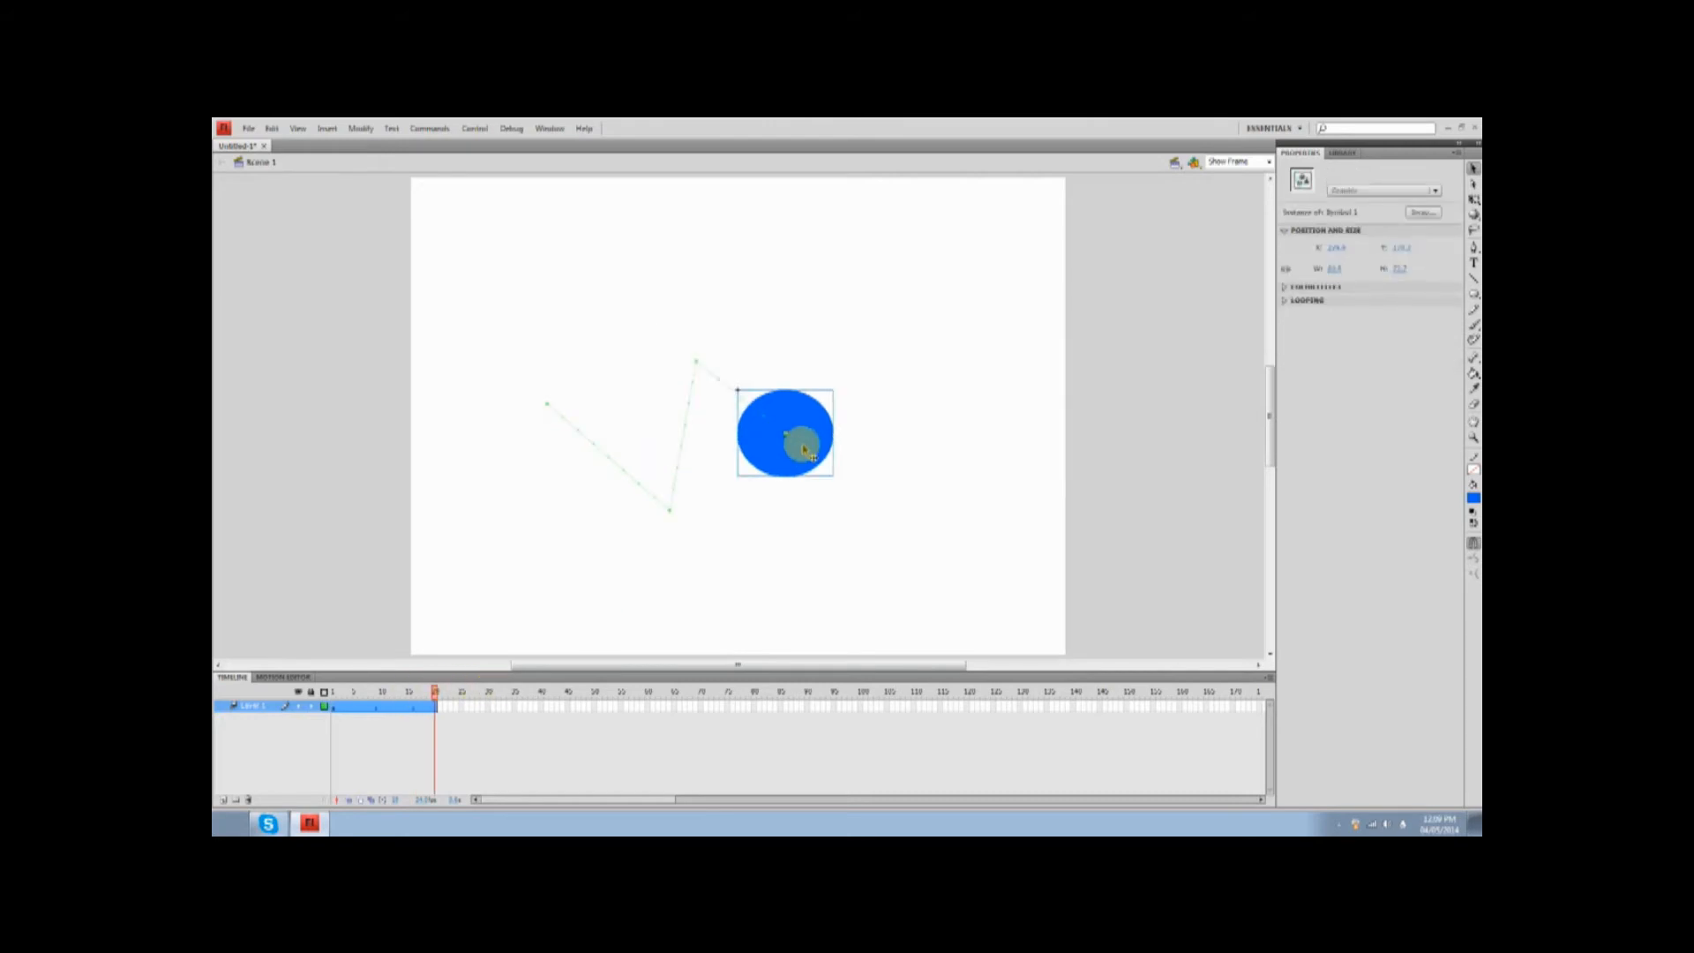
key(Return)
- Undo the motion tween and everything drawn, back to an empty stage and a single blank frame
key(ctrl+z)
key(ctrl+z)
key(ctrl+z)
key(ctrl+z)
key(ctrl+z)
key(ctrl+z)
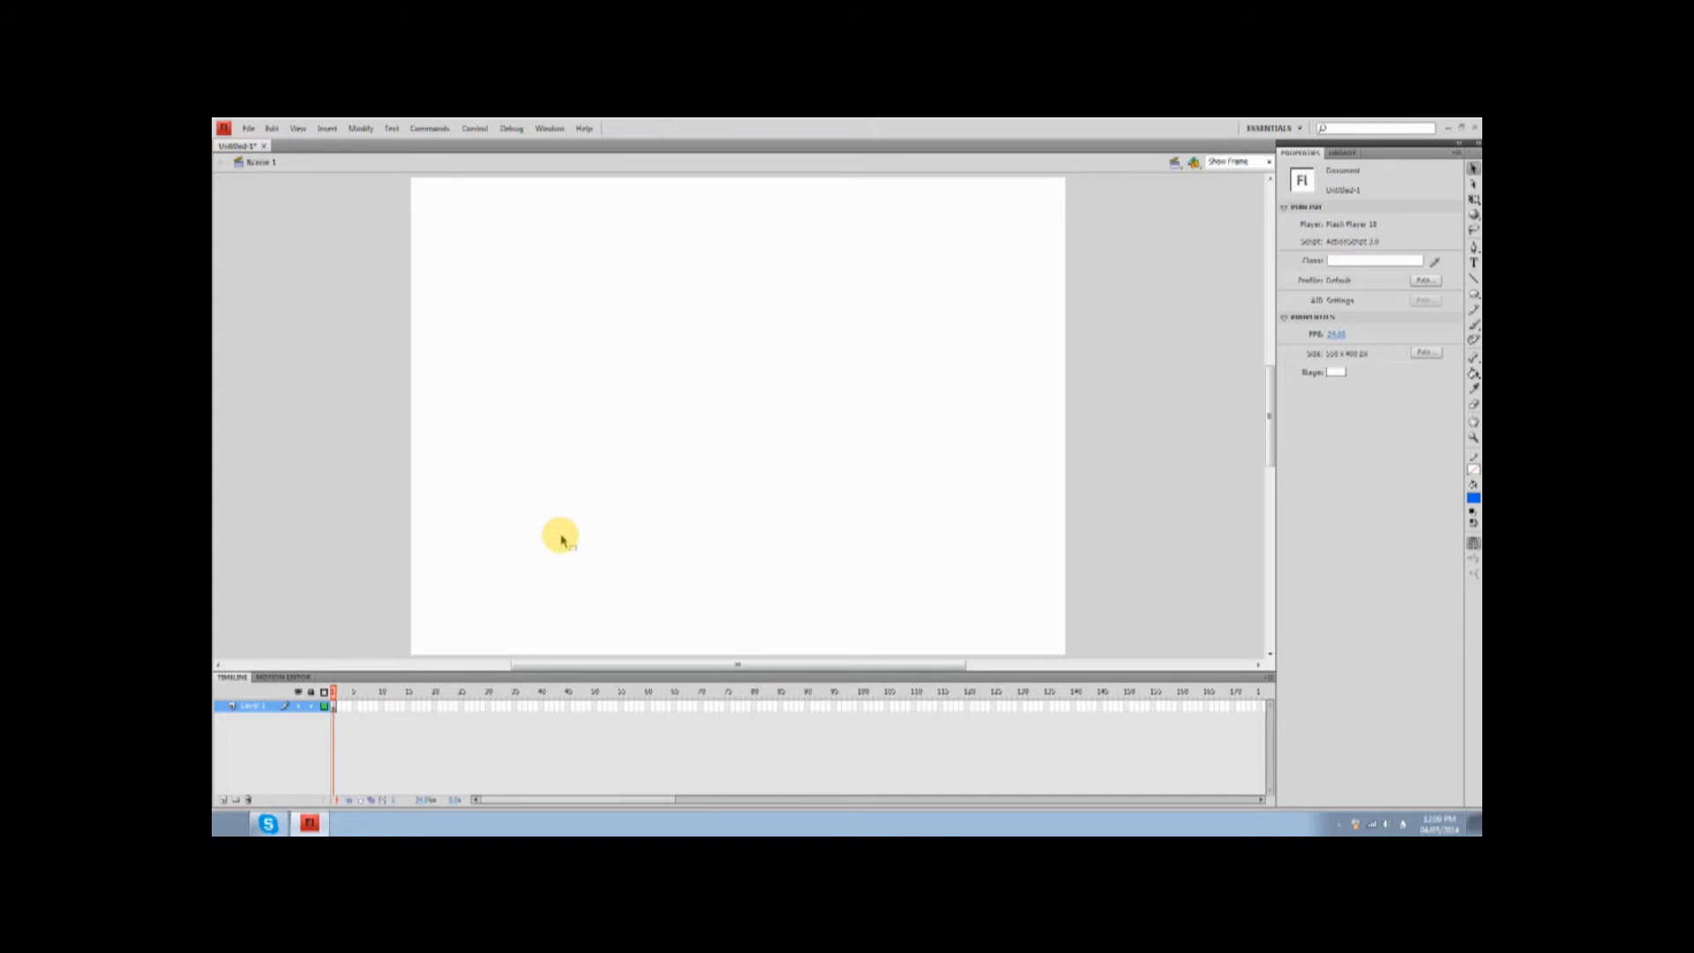
- Draw a blue circle in the left half of the stage with the Oval tool and insert a keyframe at frame 20
click(1473, 295)
drag(498, 399, 594, 492)
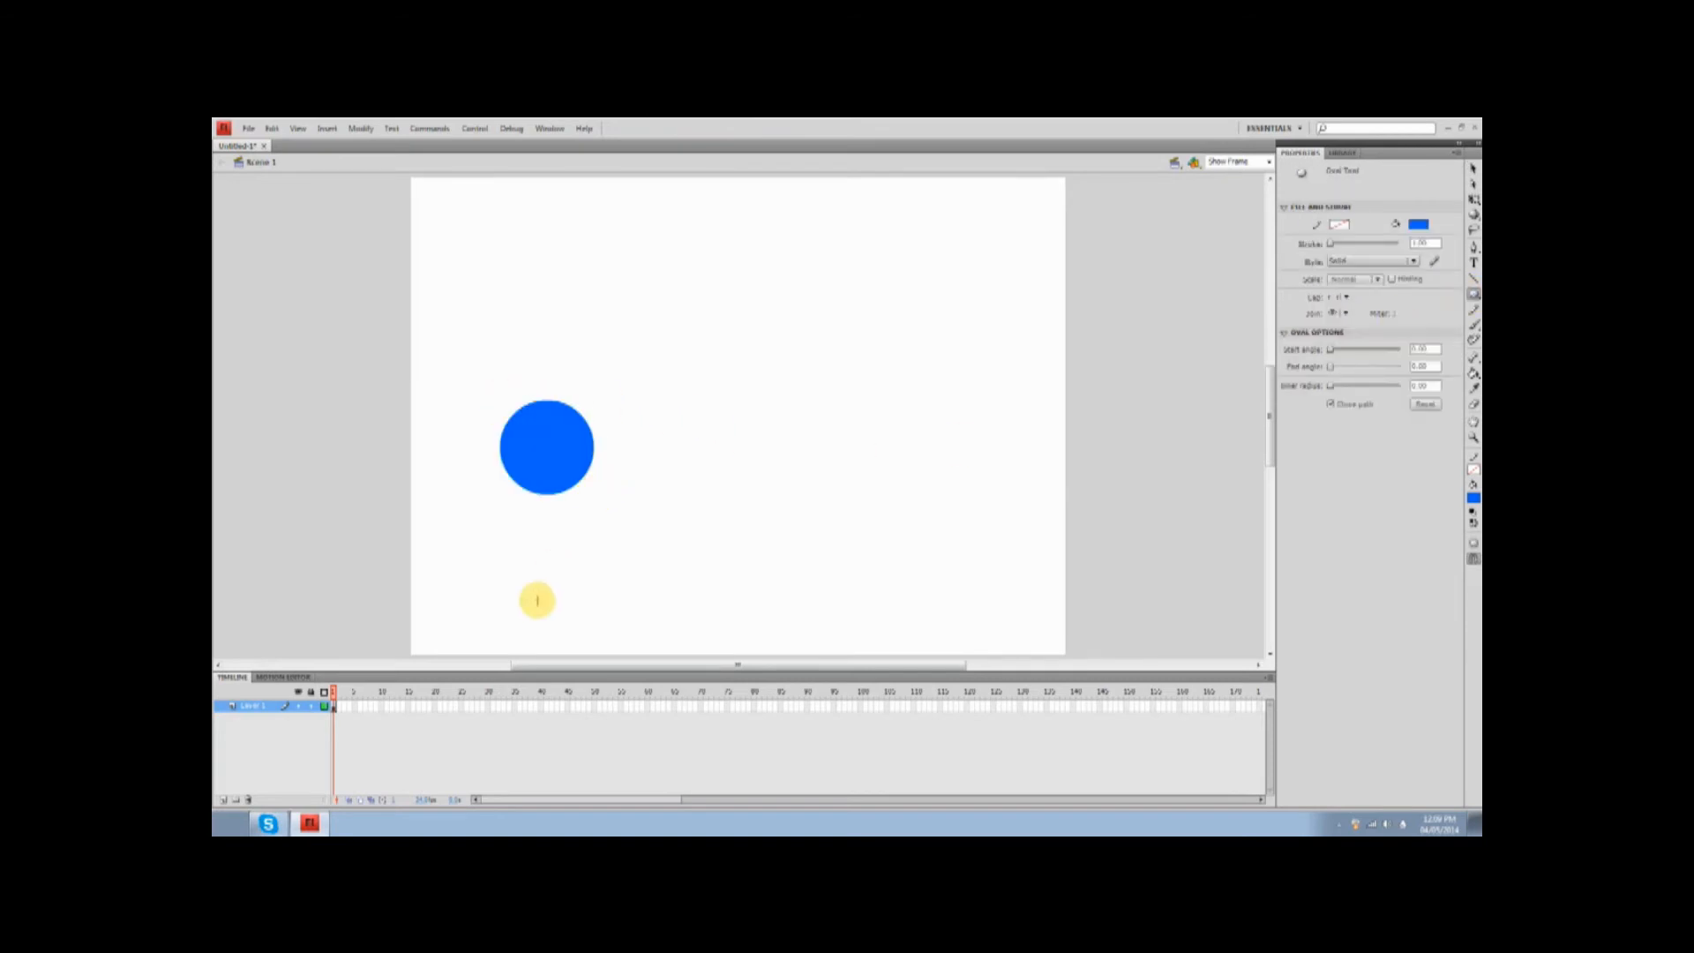
right_click(435, 708)
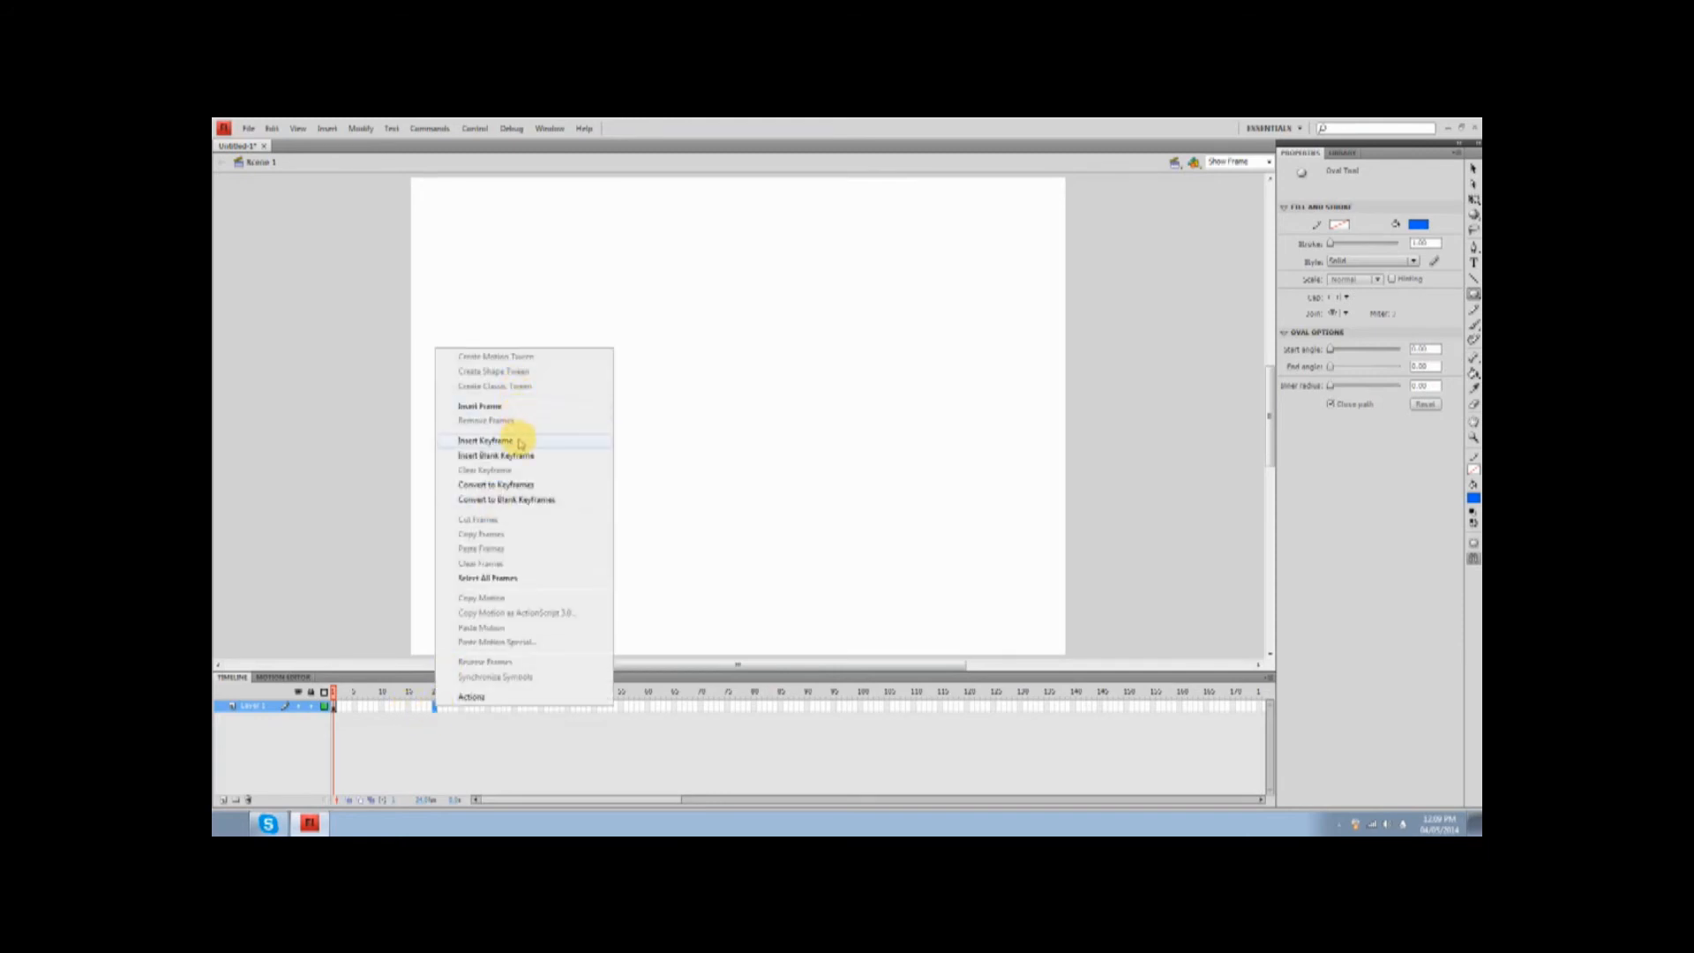
click(520, 443)
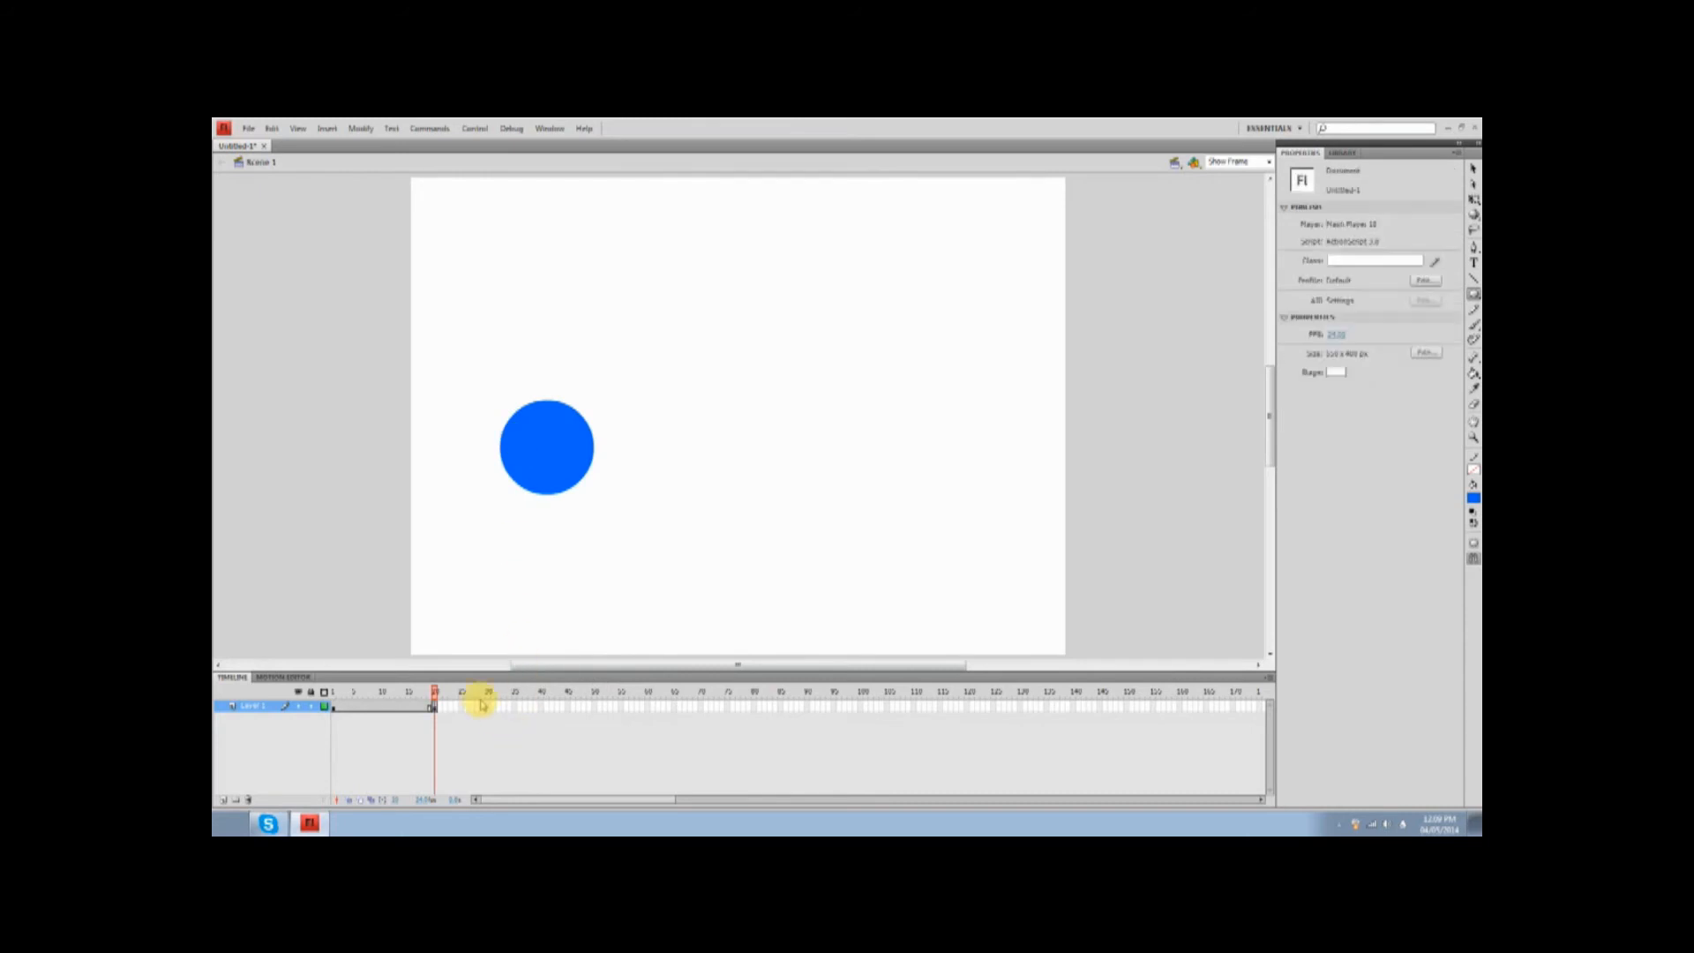
mouse_move(436, 693)
mouse_down()
mouse_move(333, 697)
mouse_move(438, 697)
mouse_up()
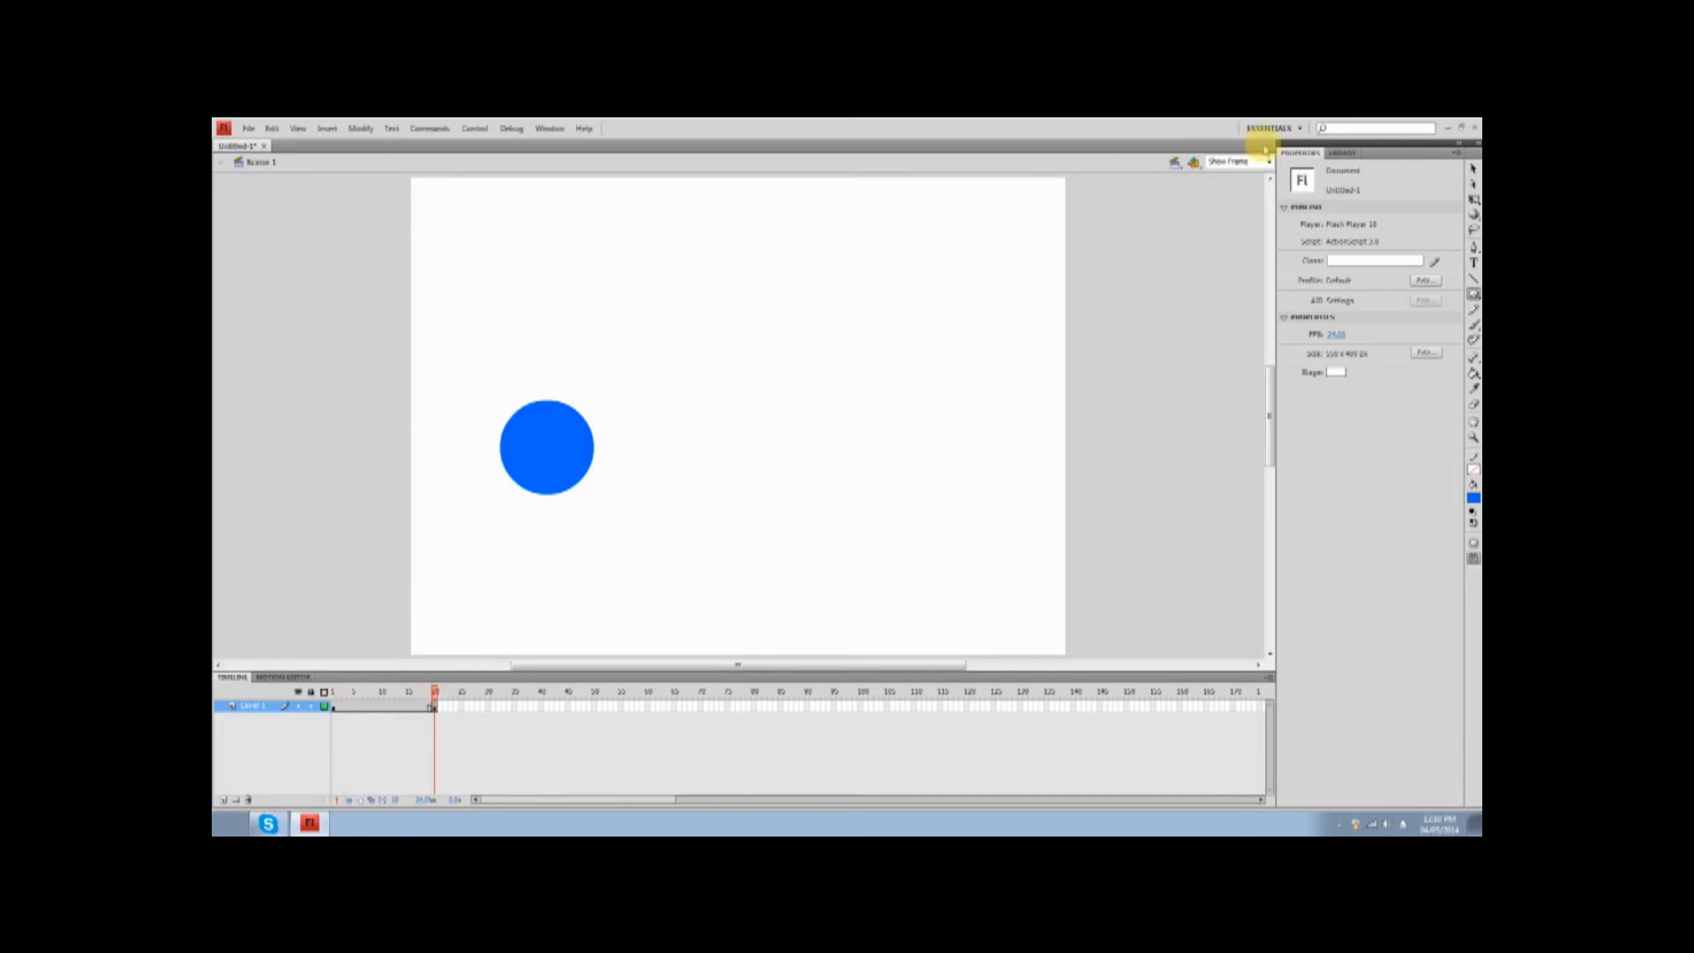
- Delete the blue circle from the keyframe at frame 20
click(1473, 168)
click(571, 466)
key(Delete)
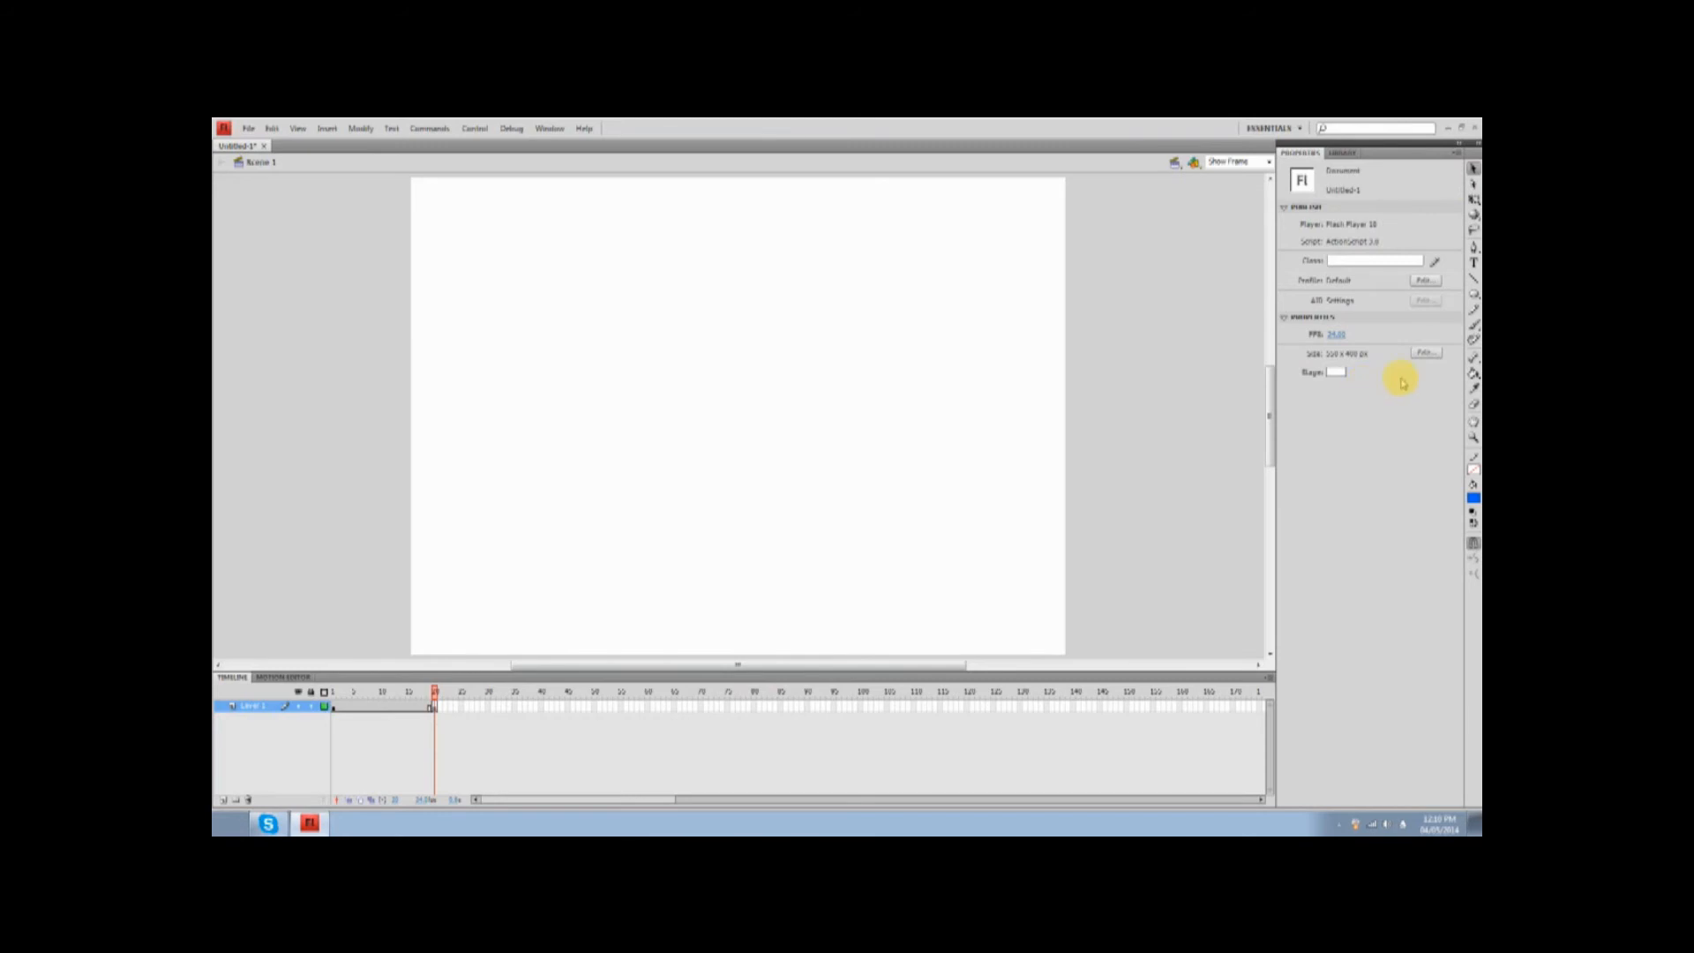
- At frame 20, draw a pink-filled rectangle just right of the stage's centre with the Rectangle tool
click(1474, 295)
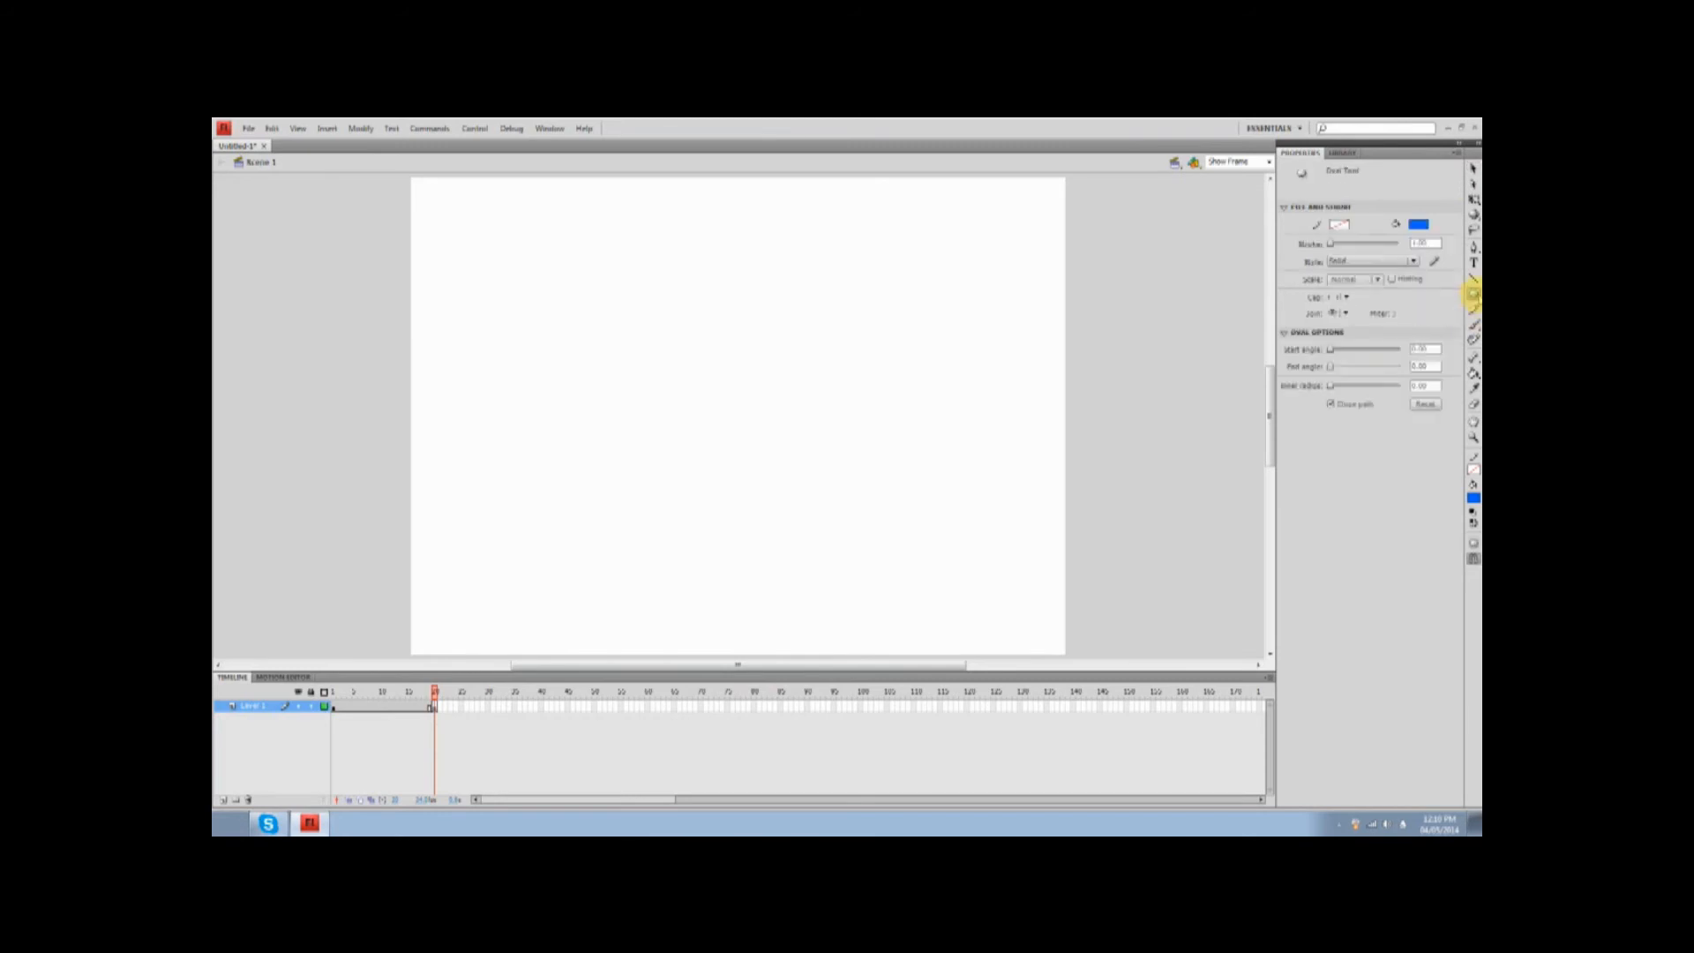
click(1473, 295)
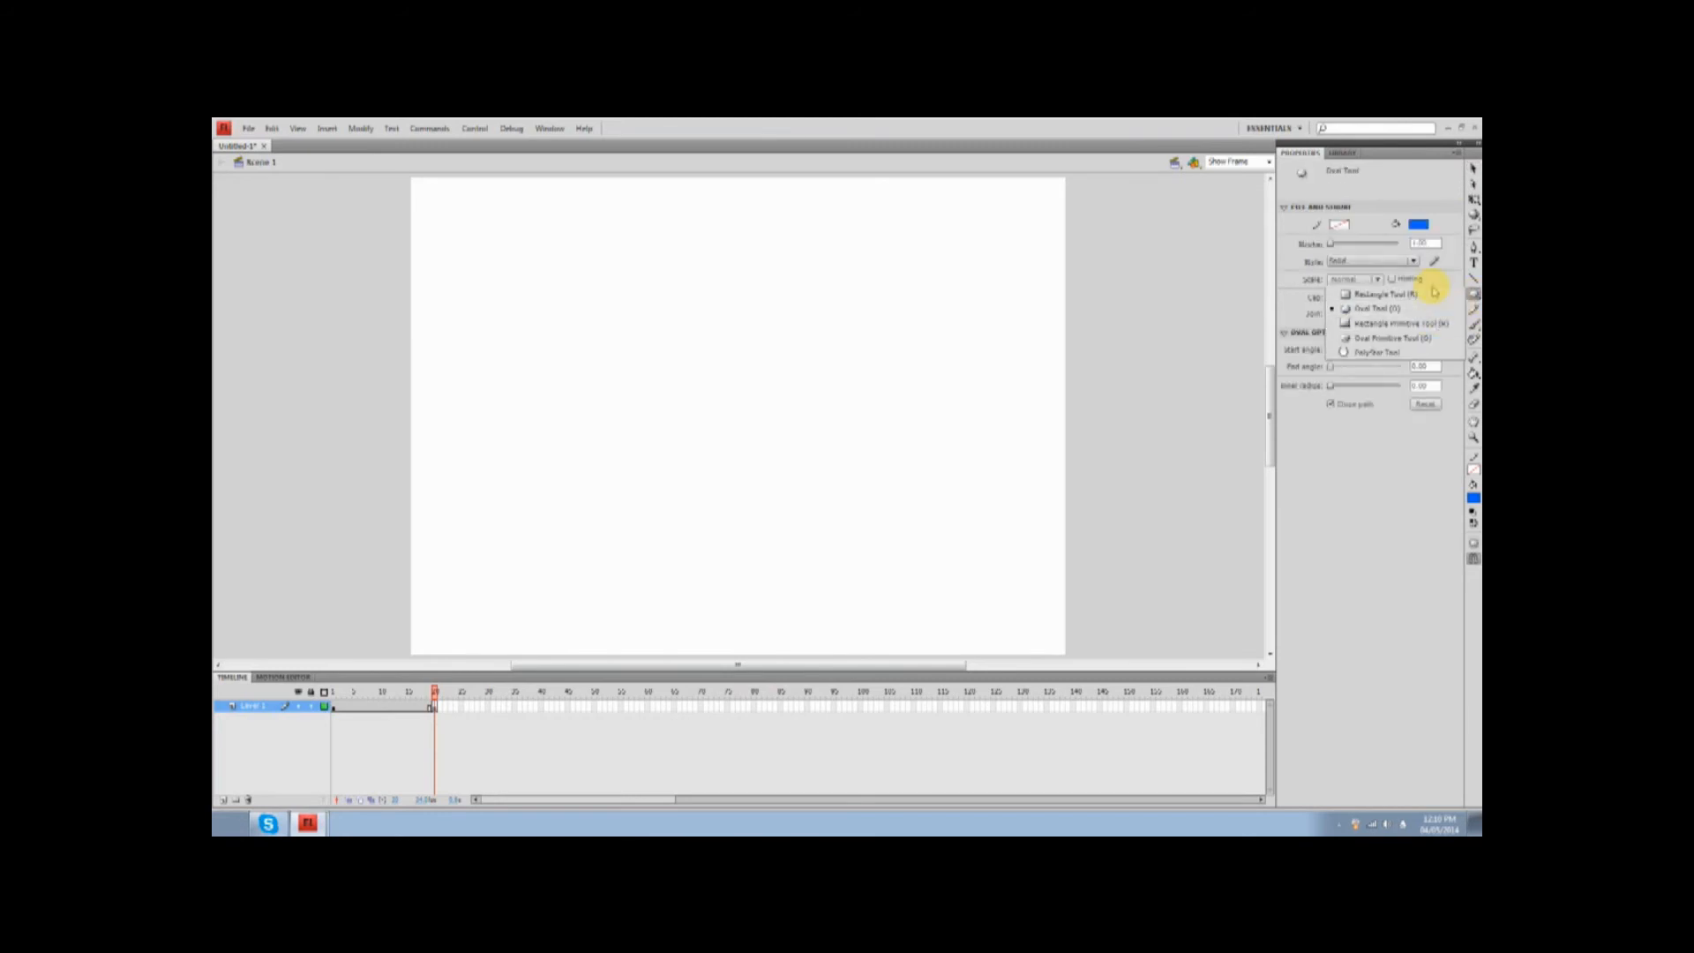
click(1432, 297)
click(1418, 224)
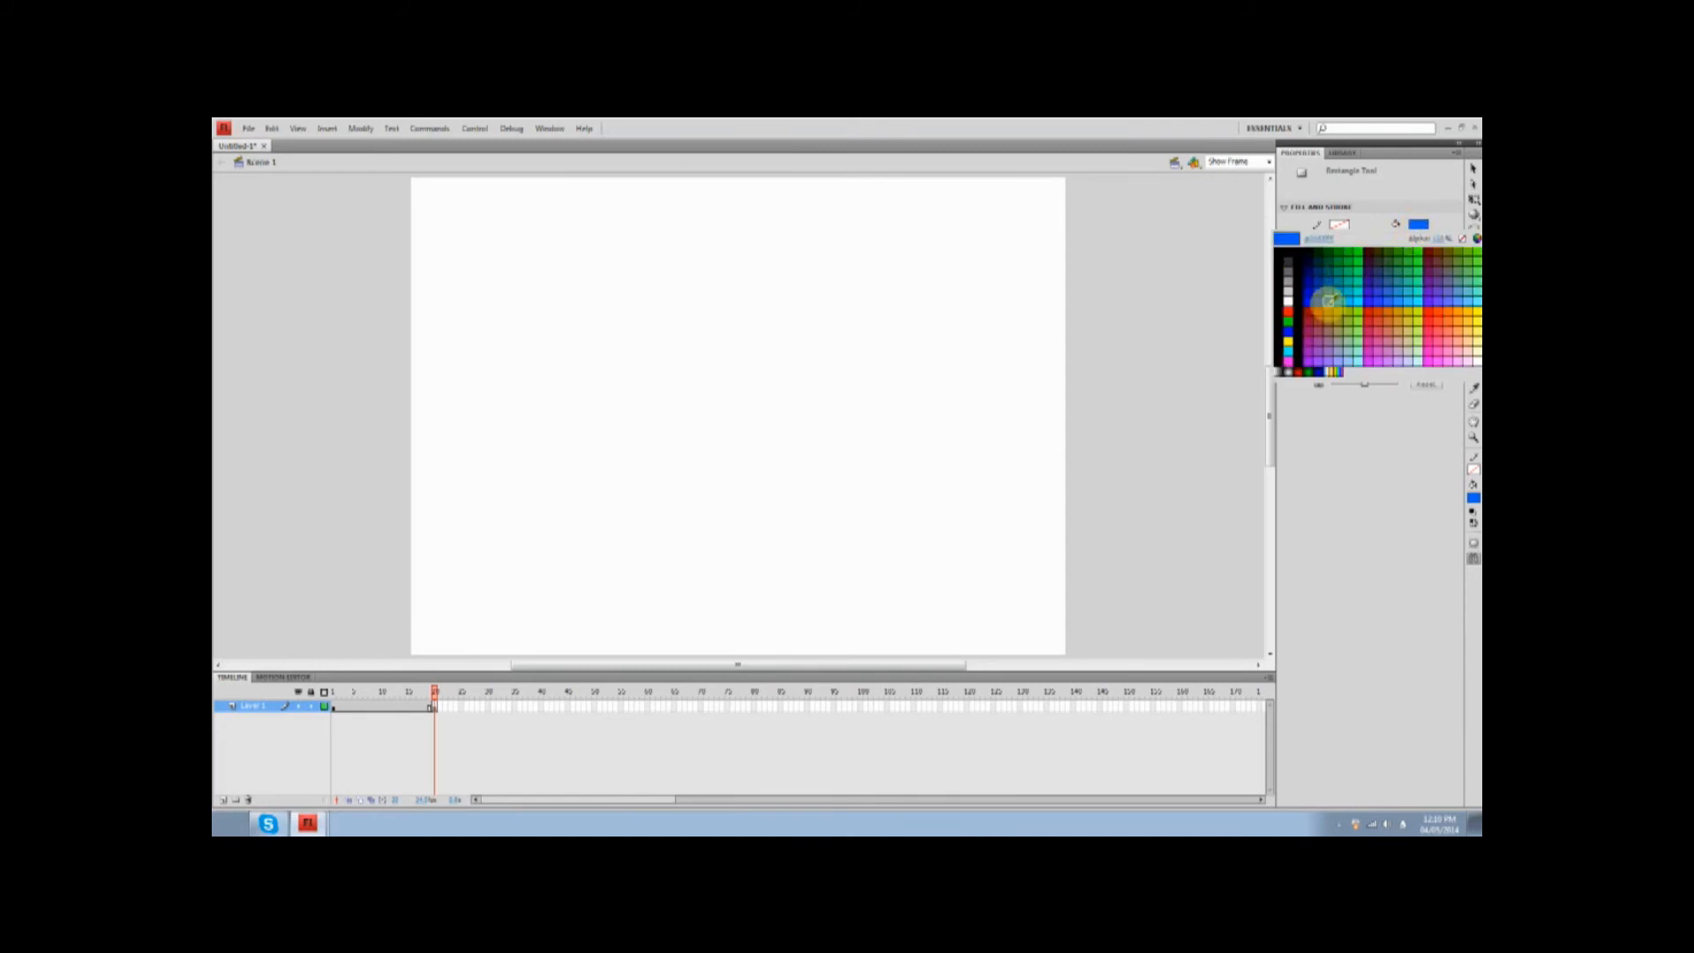
click(1450, 332)
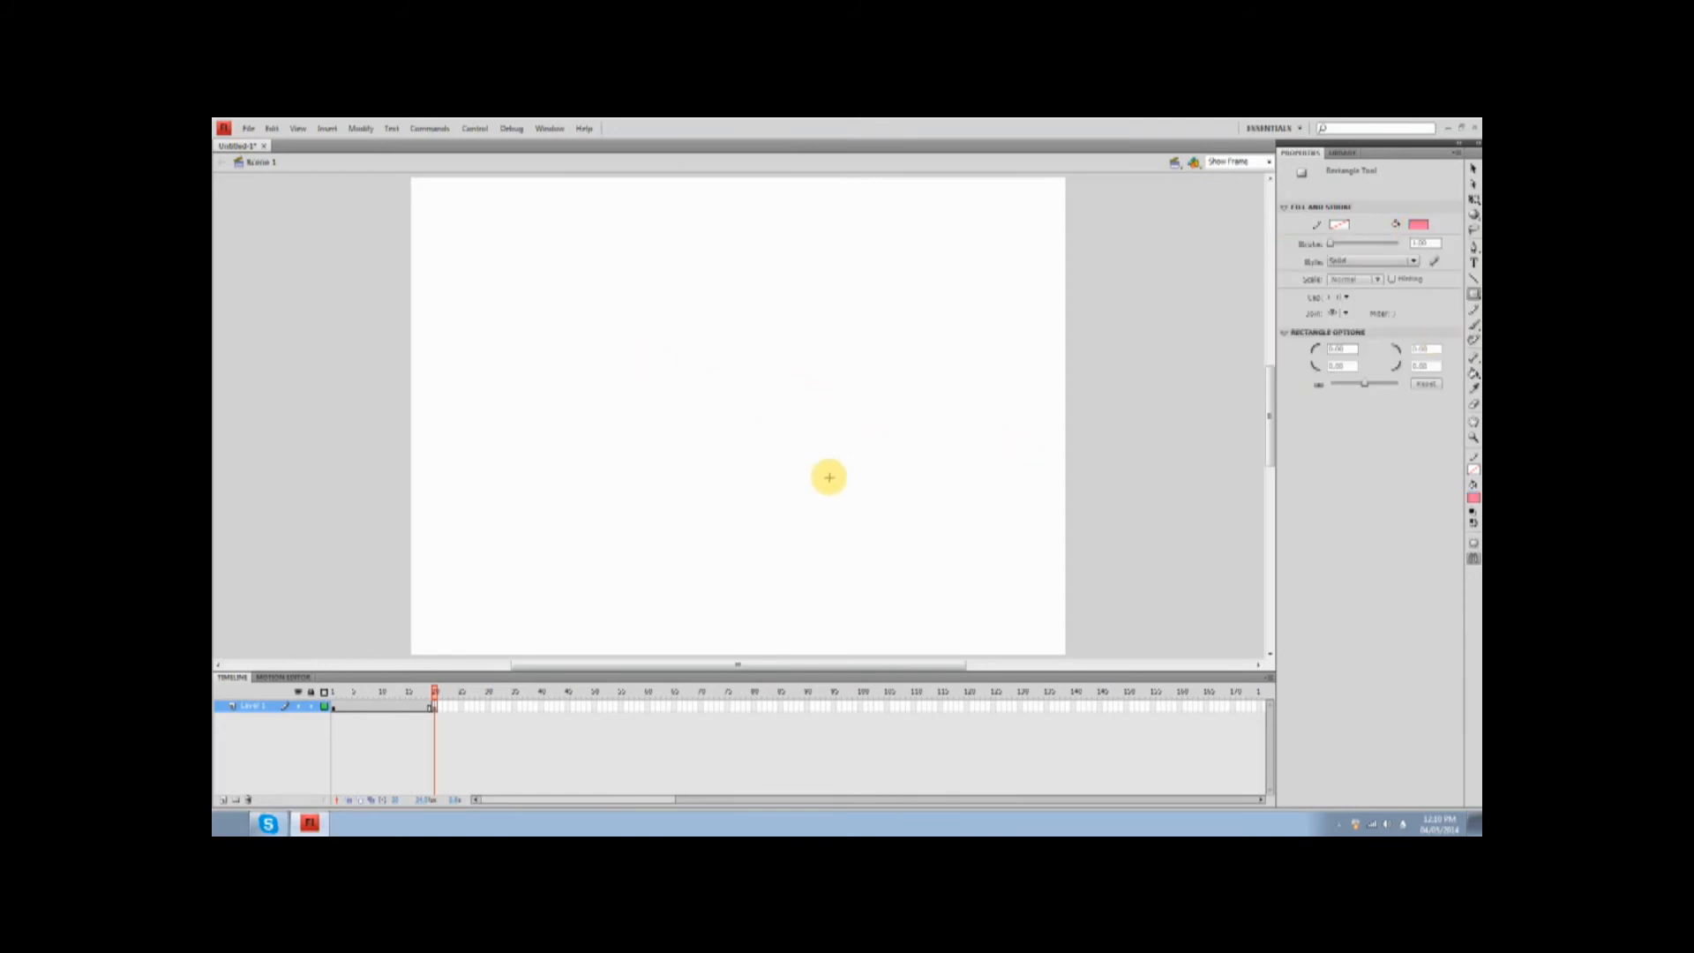
drag(737, 417, 892, 492)
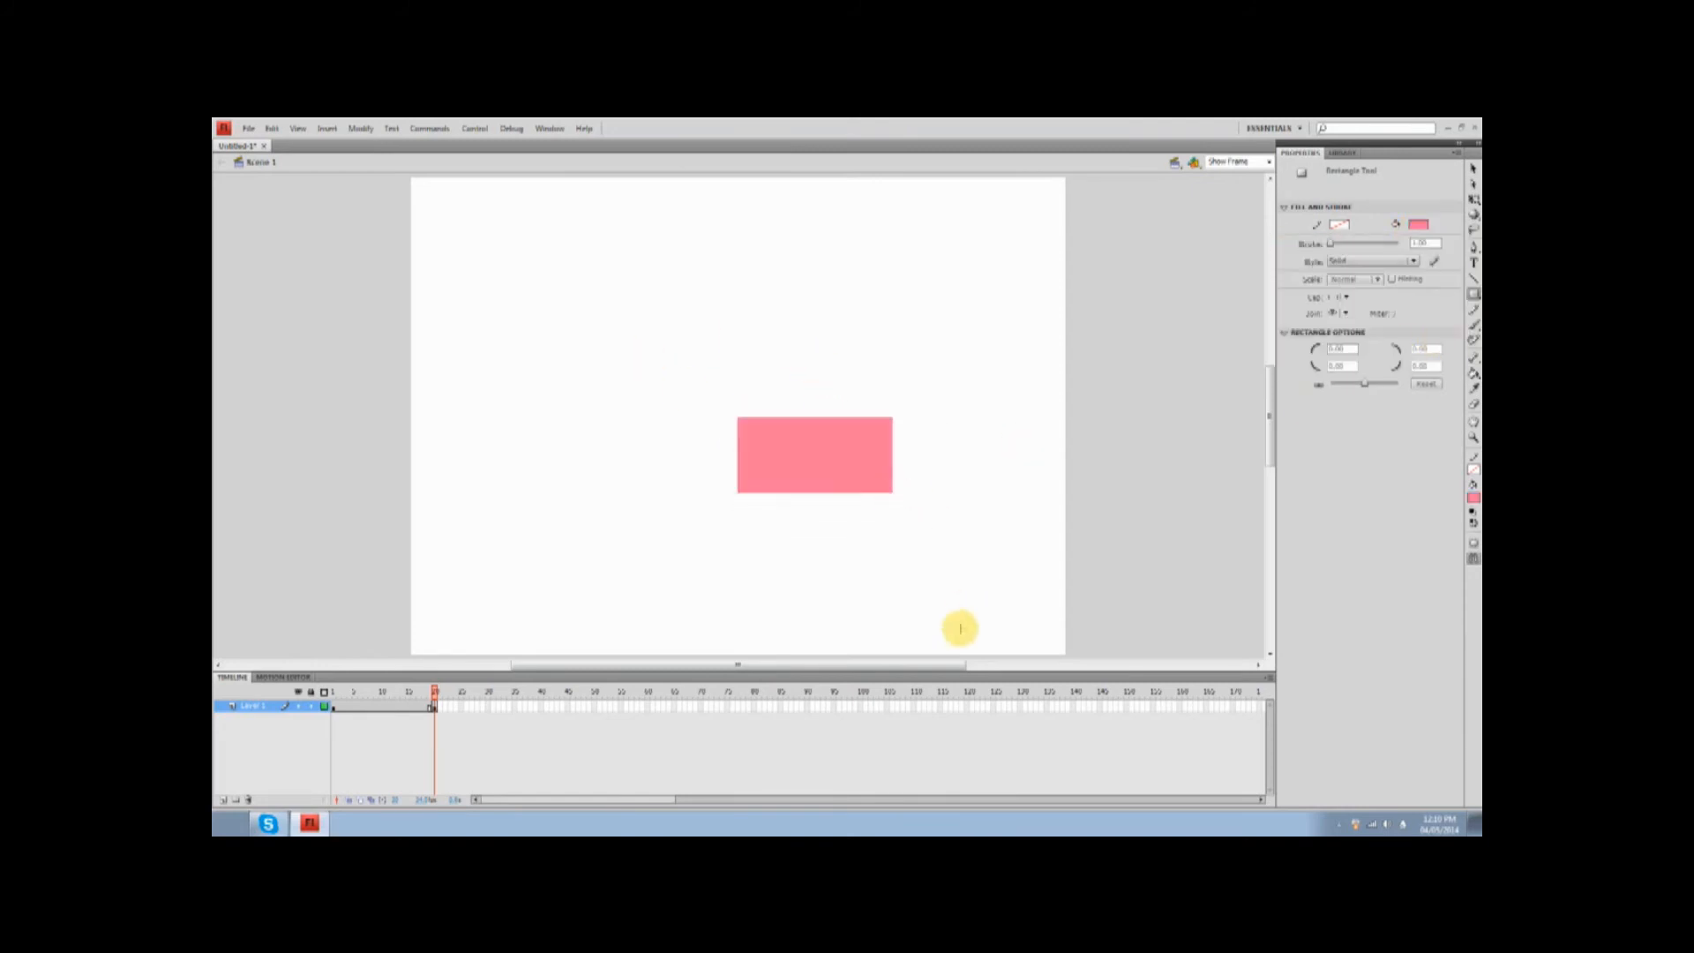
mouse_move(432, 691)
mouse_down()
mouse_move(309, 691)
mouse_move(434, 691)
mouse_up()
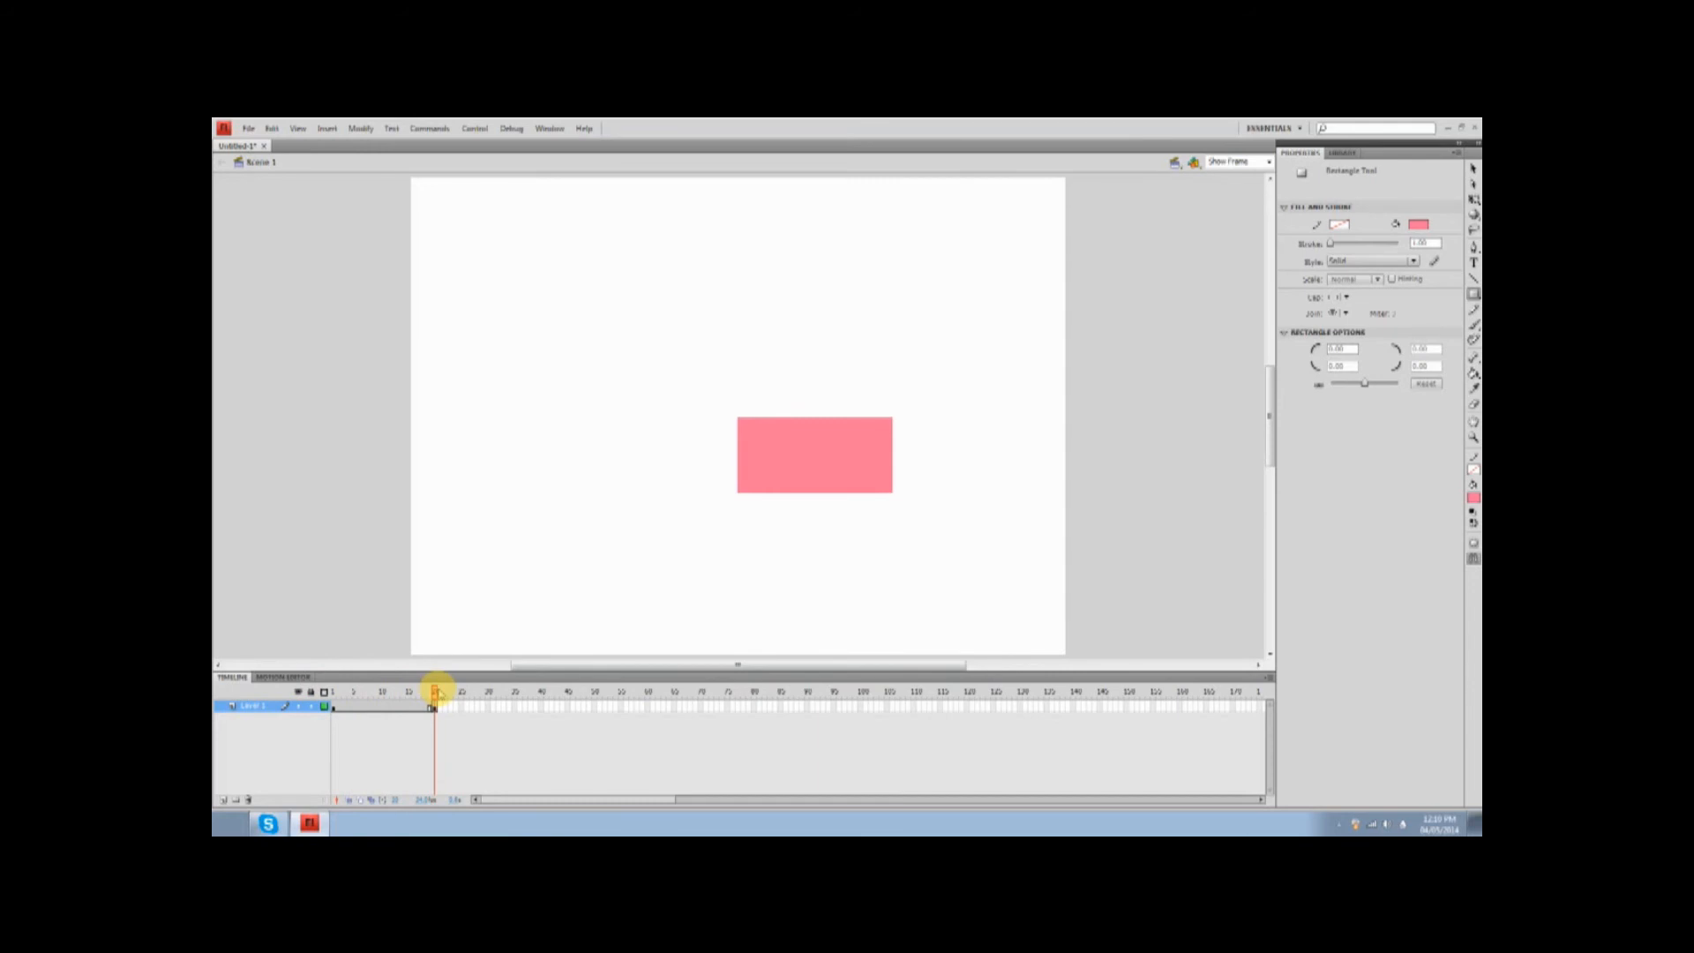
- Create a shape tween between the blue circle at frame 1 and the pink rectangle at frame 20, and play it from the start
drag(434, 691, 369, 710)
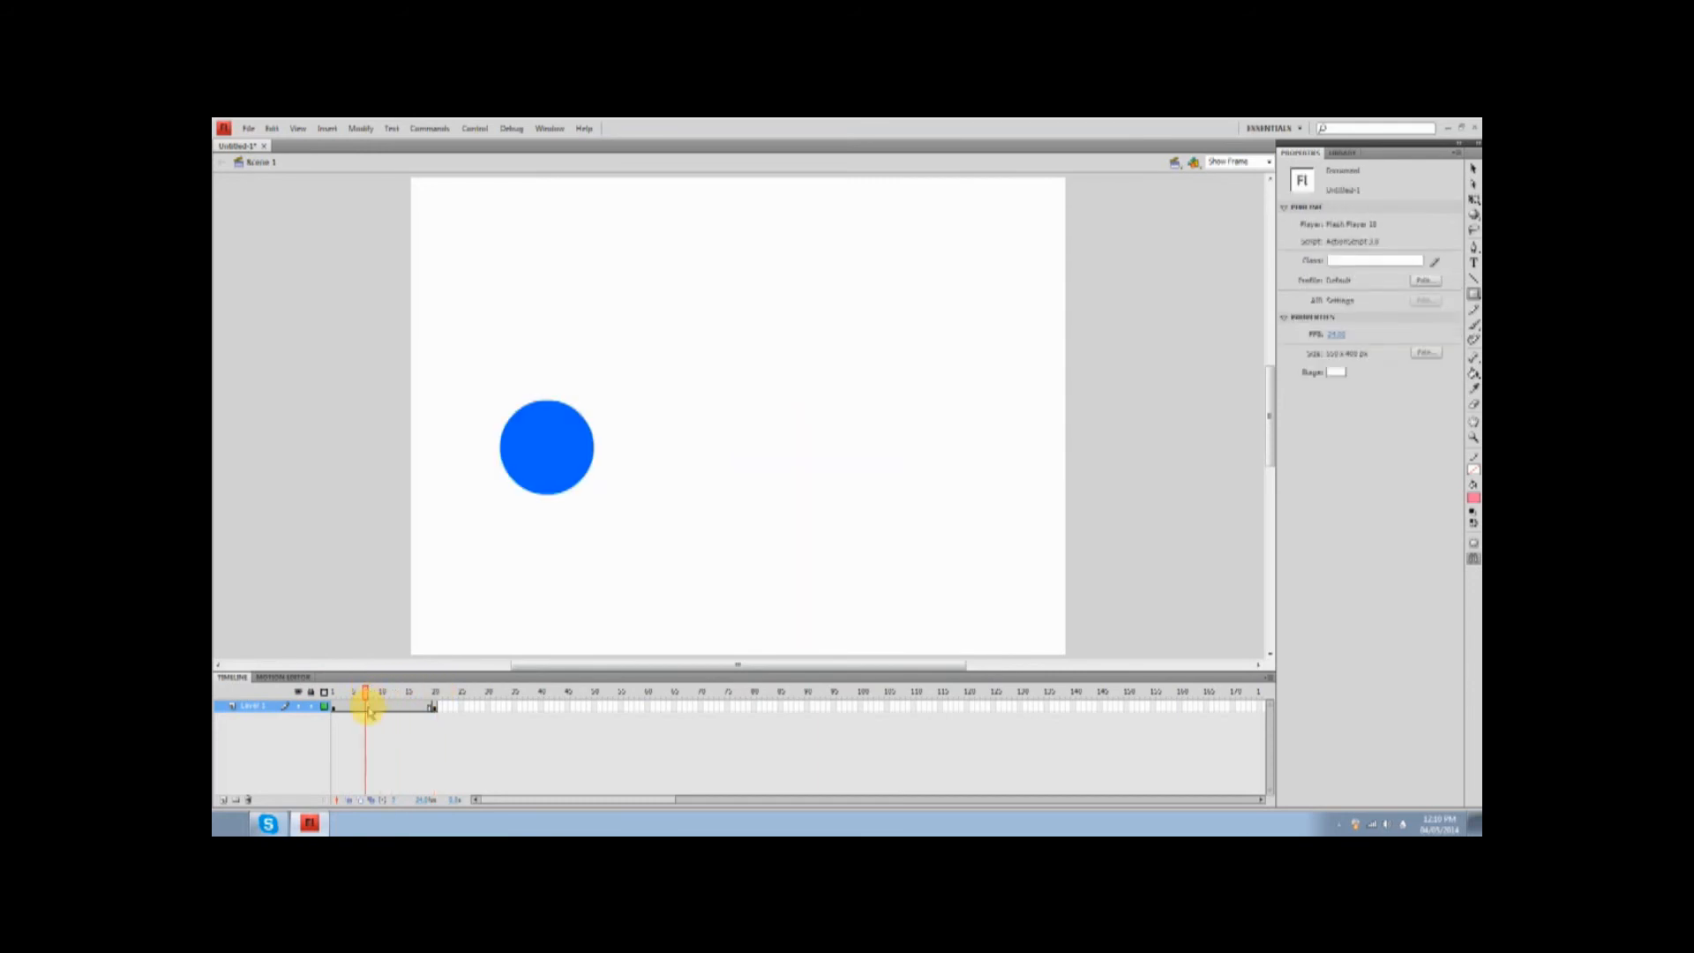
right_click(370, 710)
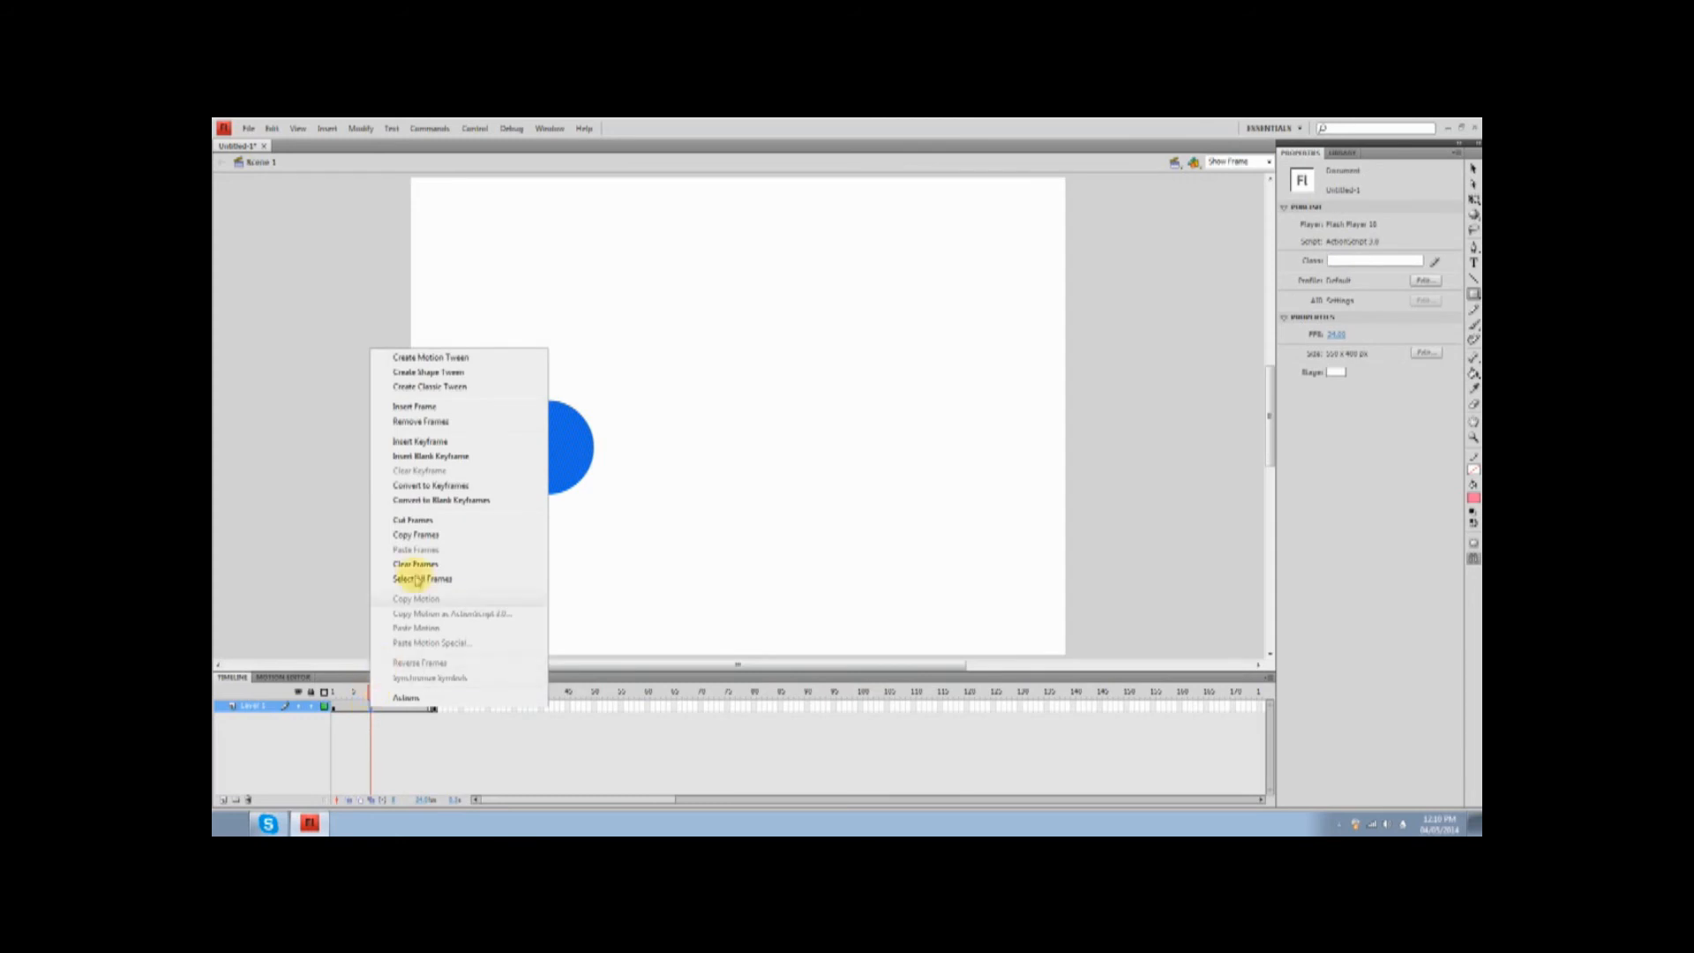
click(469, 375)
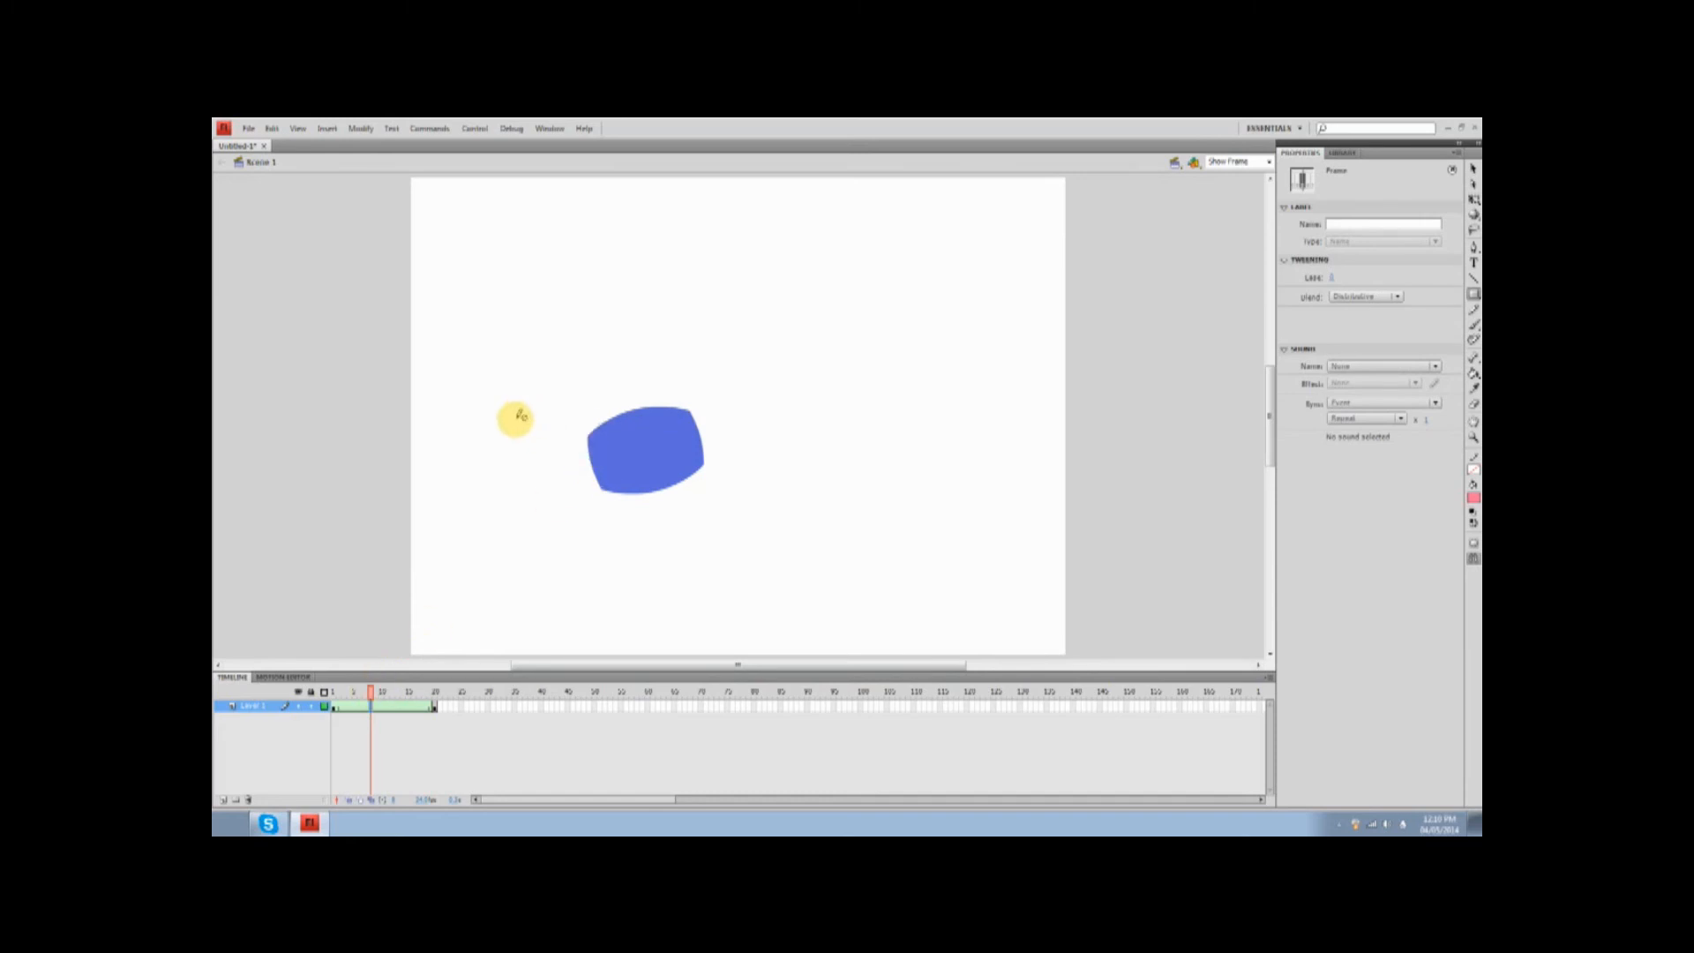
drag(370, 691, 333, 692)
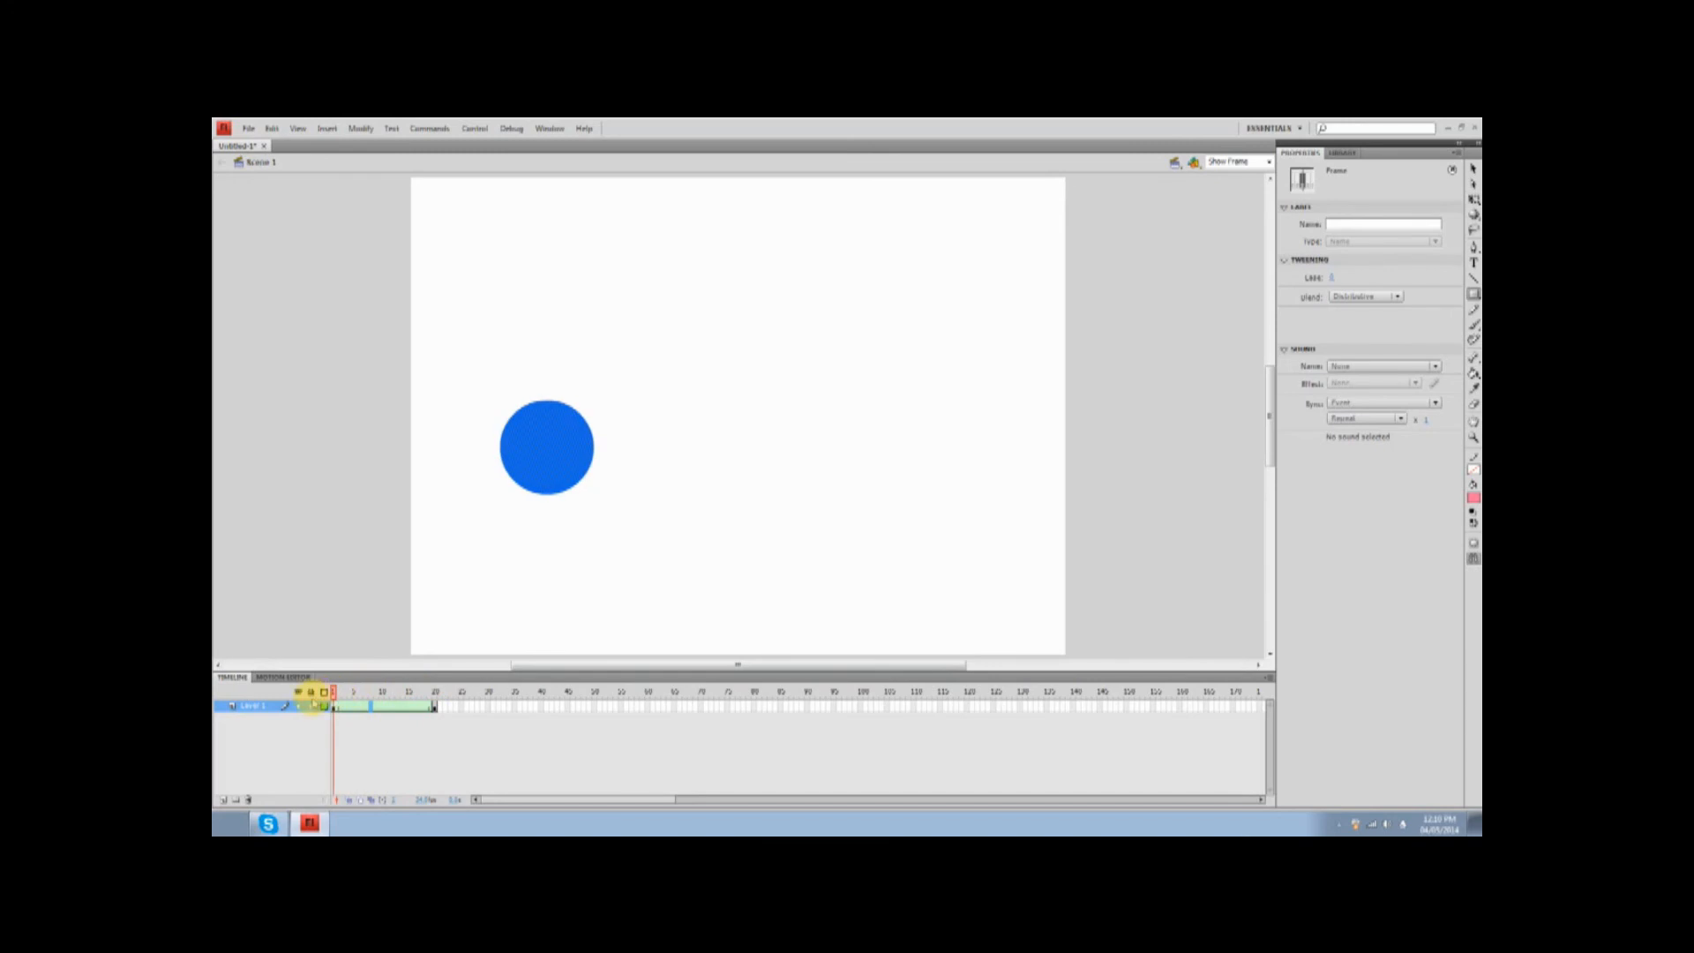
click(405, 751)
key(Return)
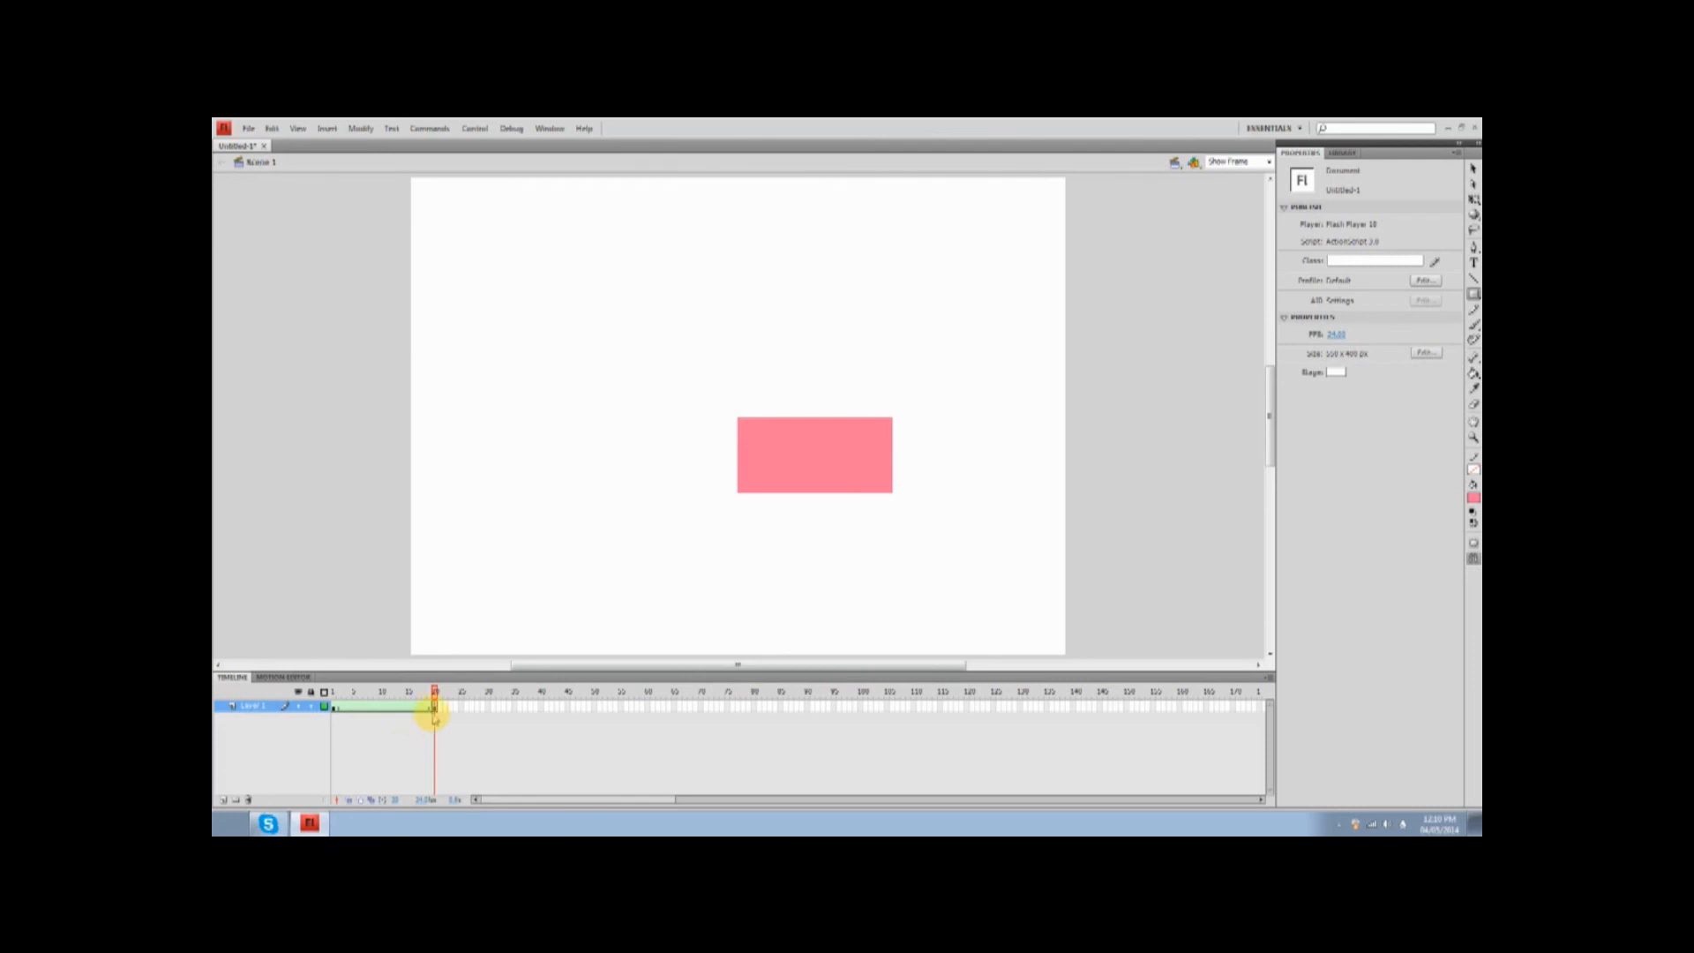
- At frame 20, reposition the pink rectangle to the lower middle of the stage
drag(434, 696, 434, 697)
click(1474, 169)
drag(791, 469, 865, 360)
mouse_move(430, 687)
mouse_down()
mouse_move(324, 690)
mouse_move(435, 690)
mouse_up()
drag(903, 339, 746, 552)
drag(429, 692, 543, 752)
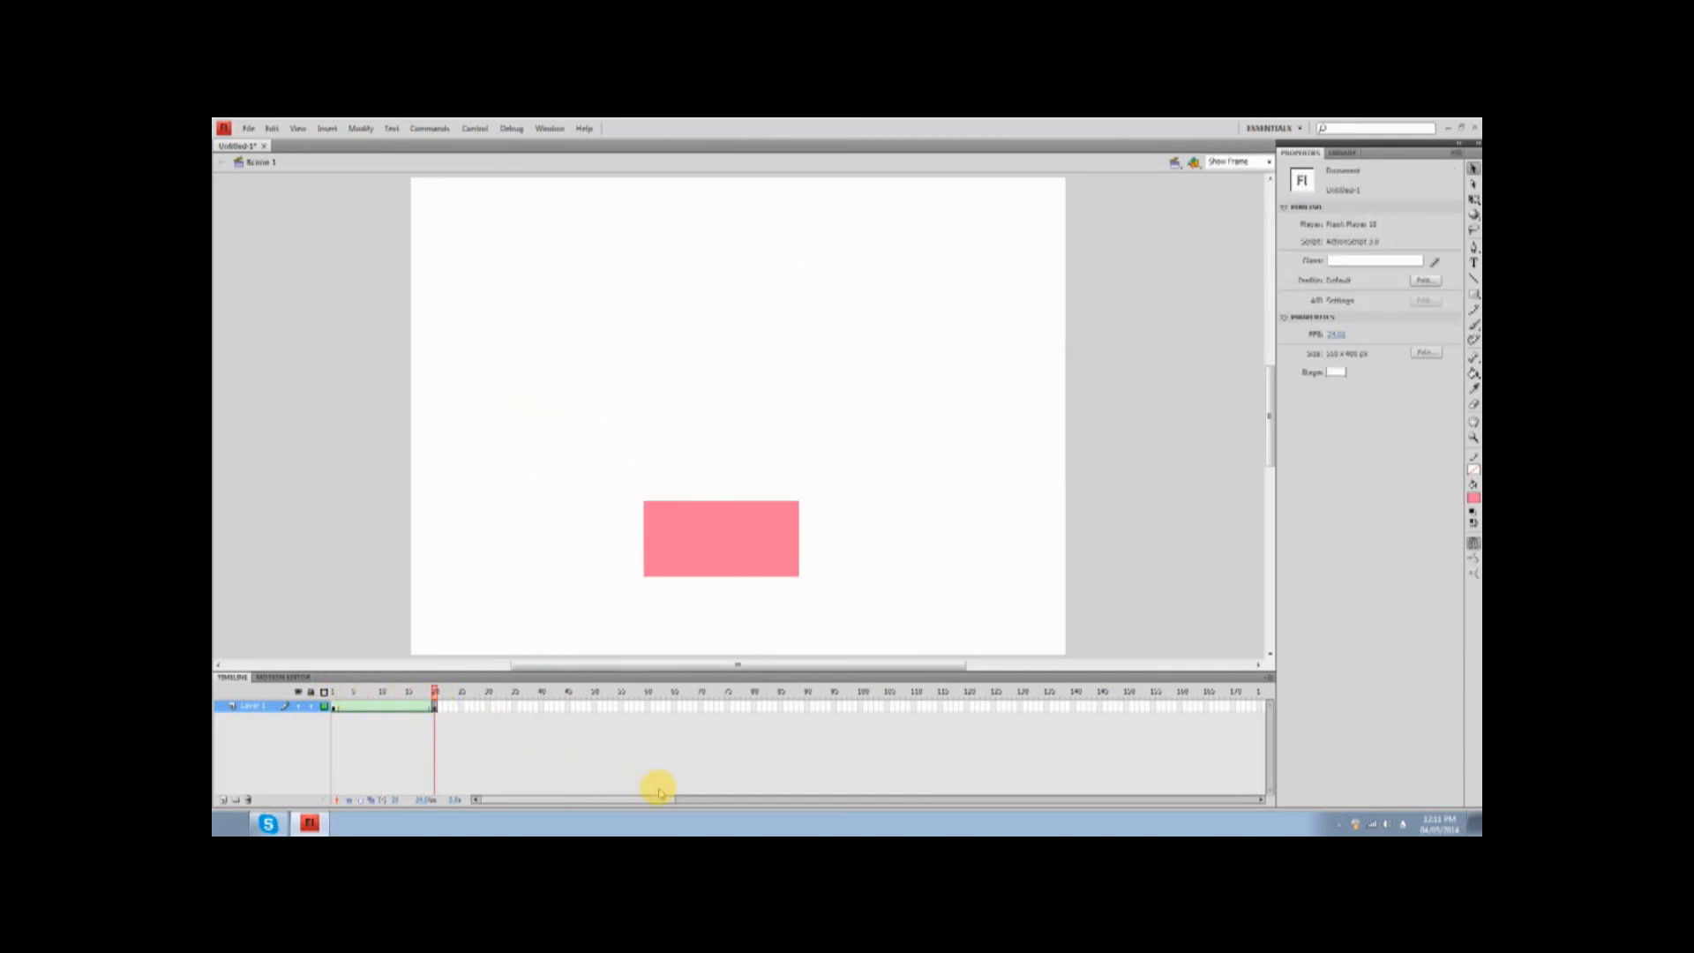